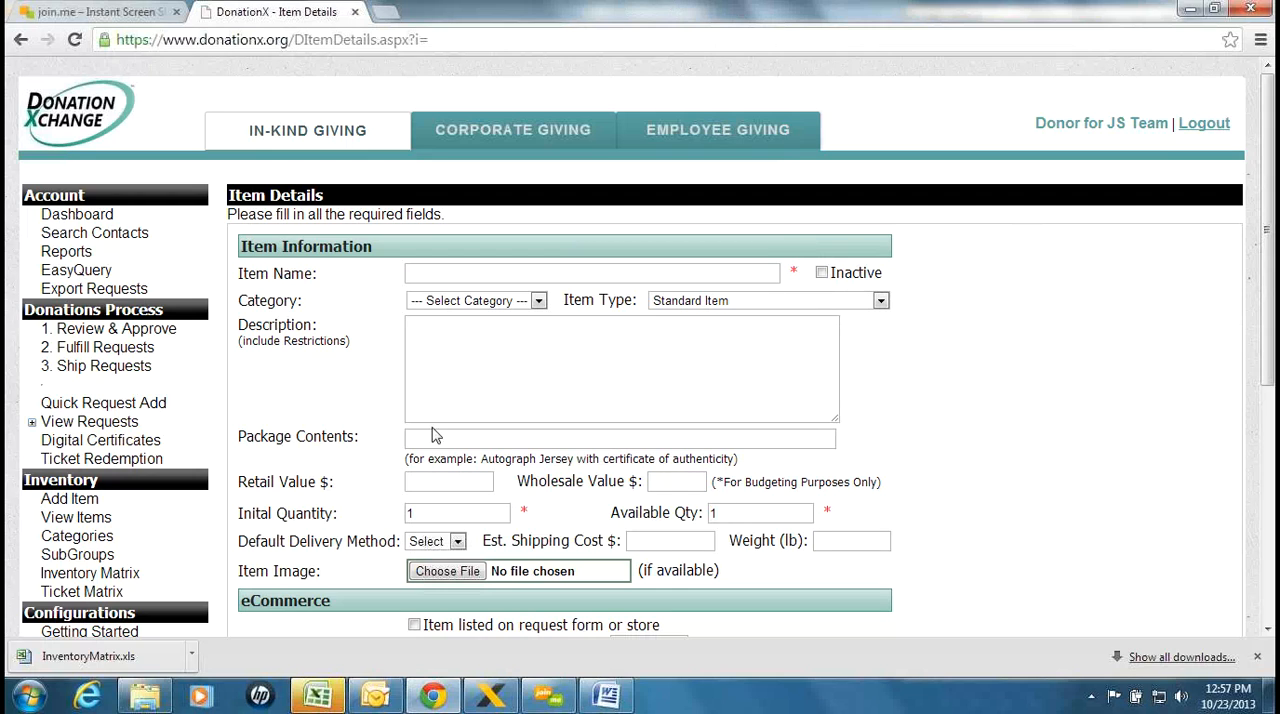
Start a new inventory item named "One Hour Massage" with the item type Standard Item
left_click(72, 505)
left_click(745, 302)
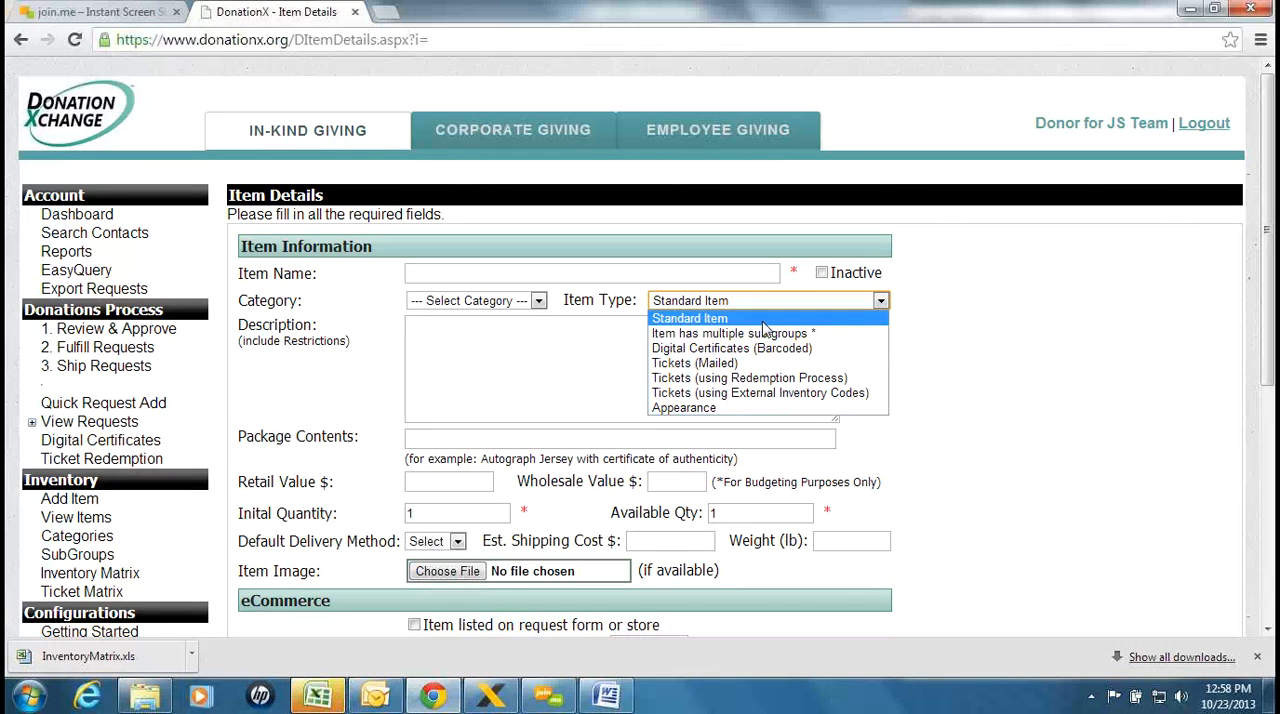
left_click(763, 319)
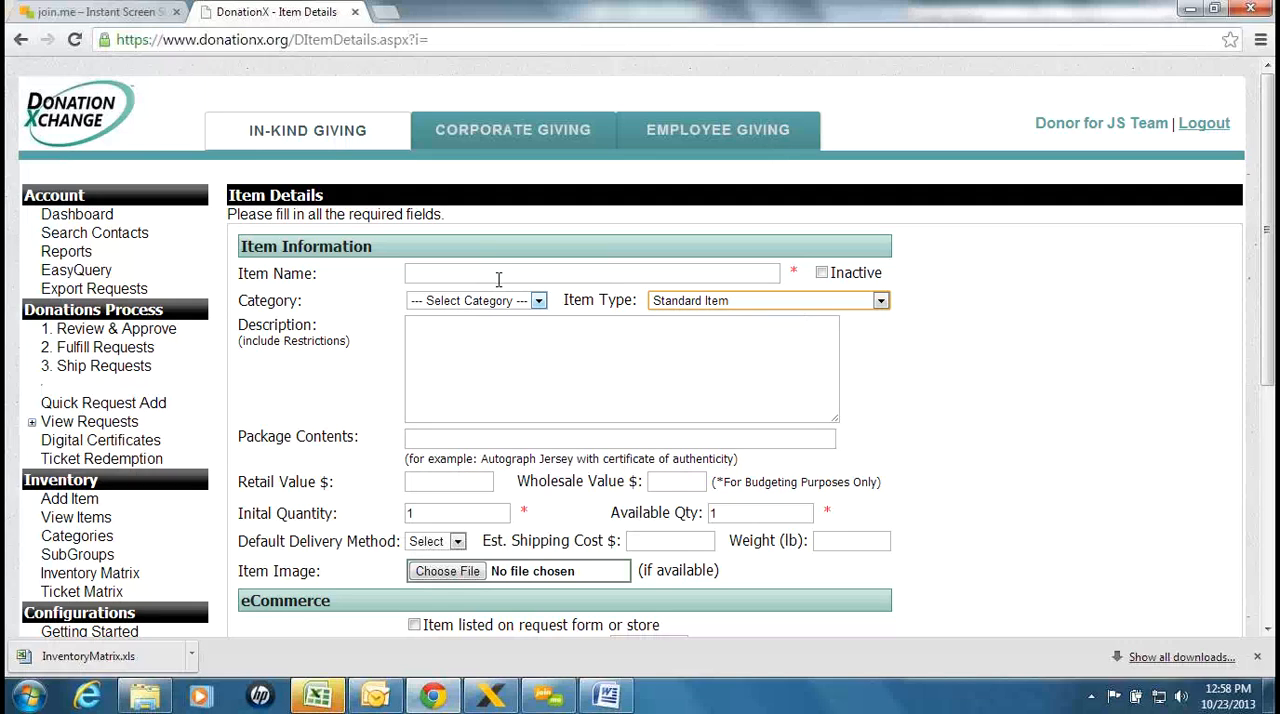
left_click(498, 278)
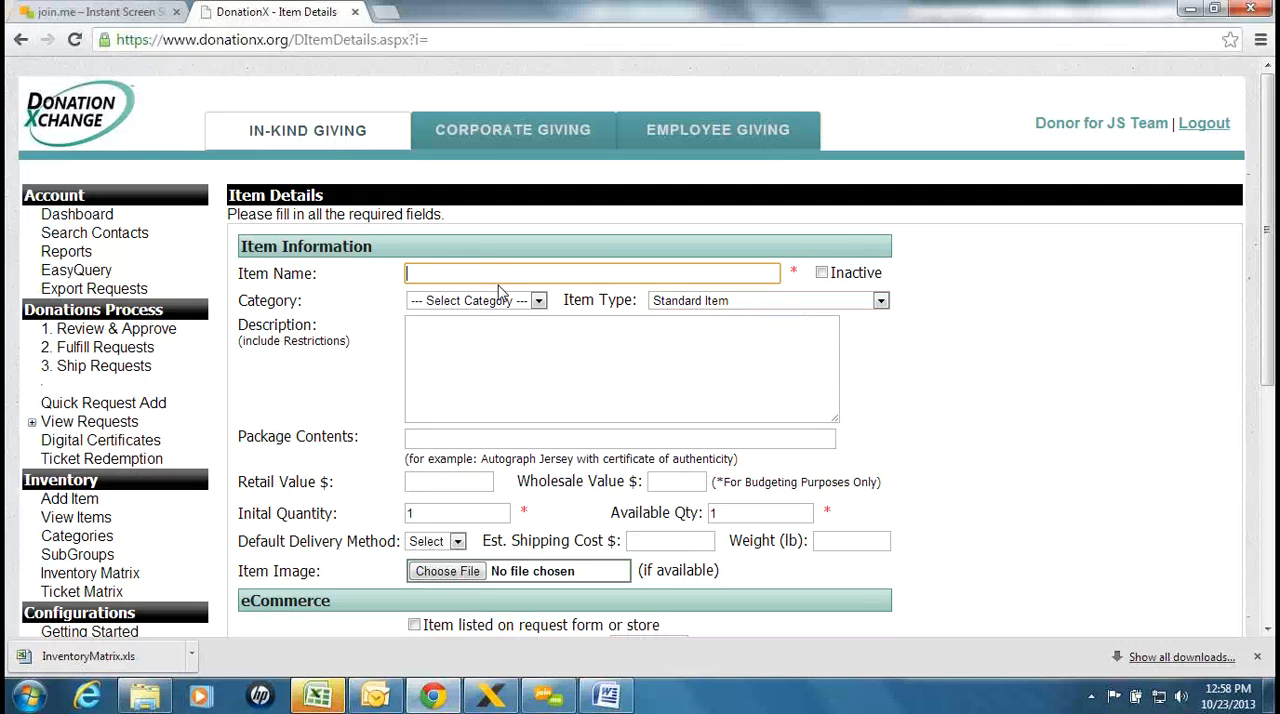
type("One Hour Massage")
left_click(722, 300)
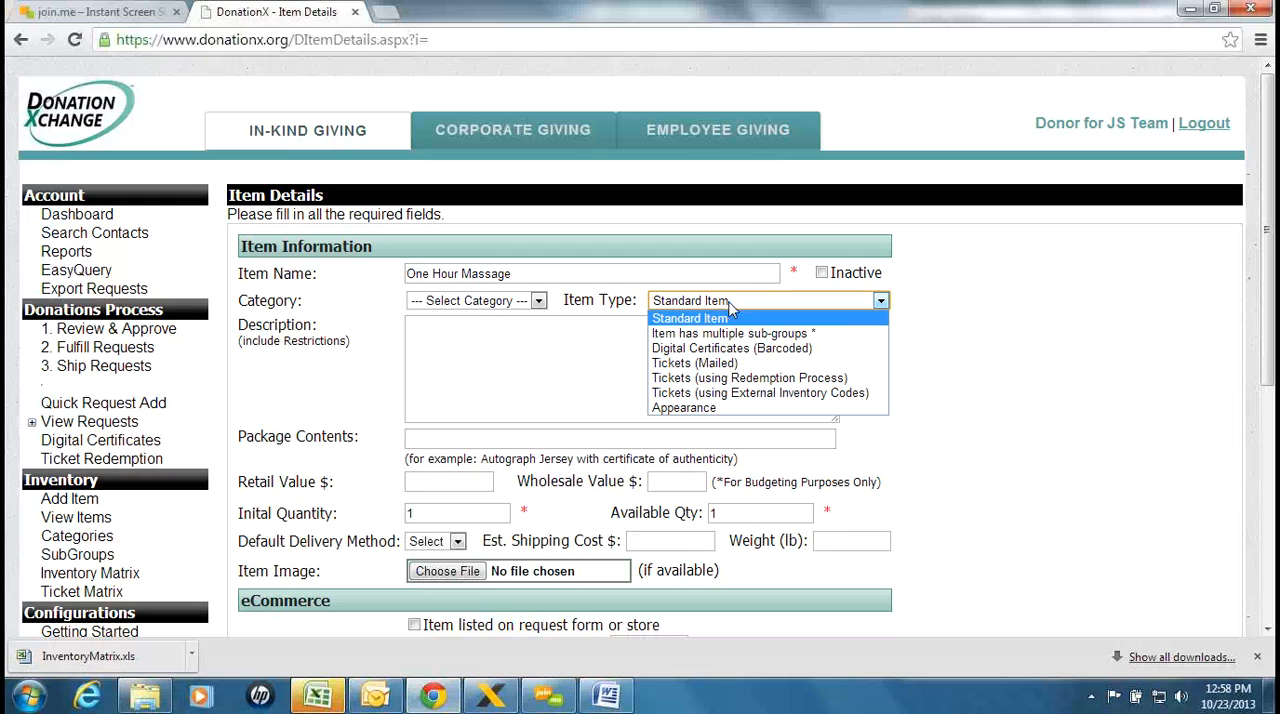
left_click(742, 318)
left_click(536, 300)
left_click(536, 300)
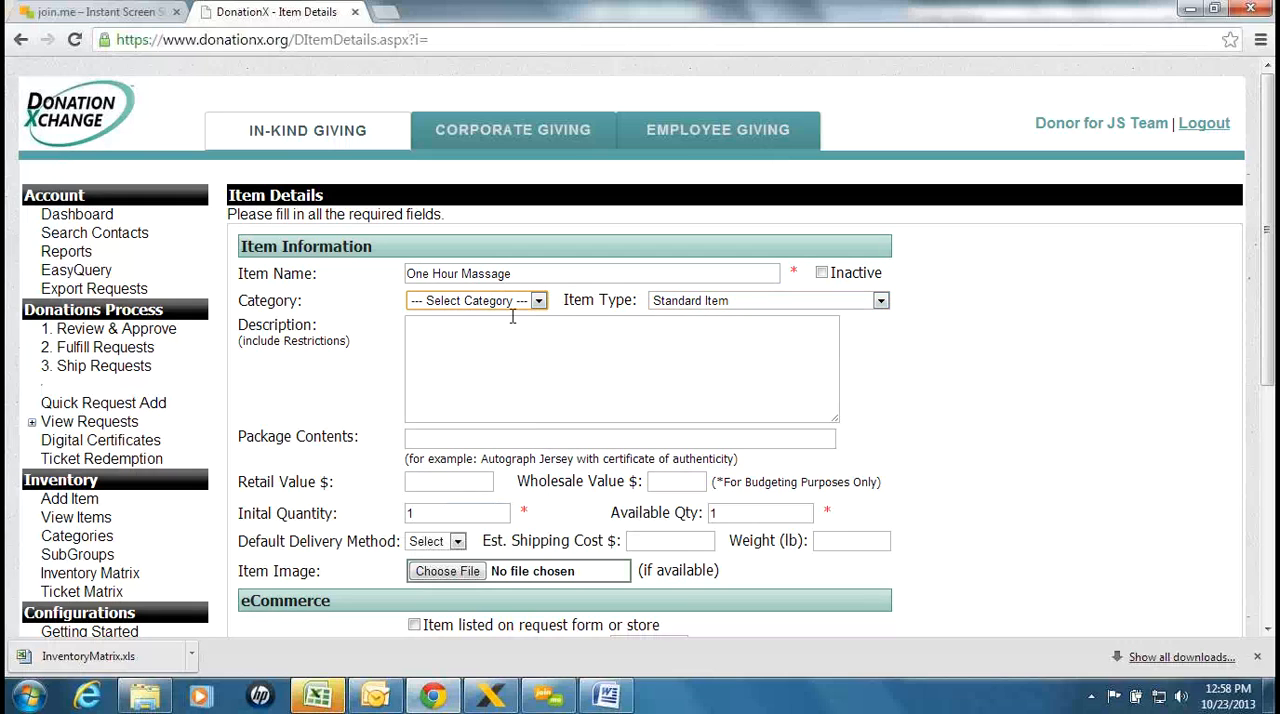
left_click(513, 320)
Copy the item name into the description and set the retail value to $100
left_click(520, 274)
key("ctrl+a")
key("ctrl+c")
left_click(499, 394)
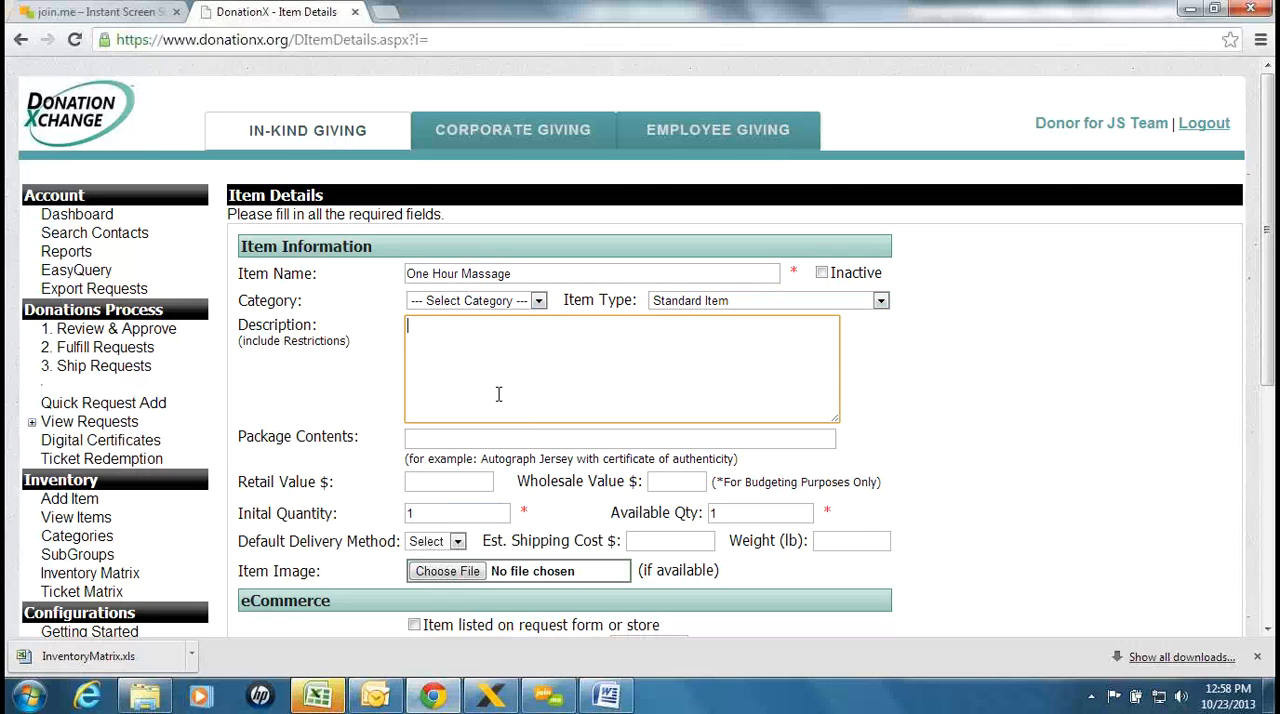
key("ctrl+v")
left_click(455, 486)
type("100")
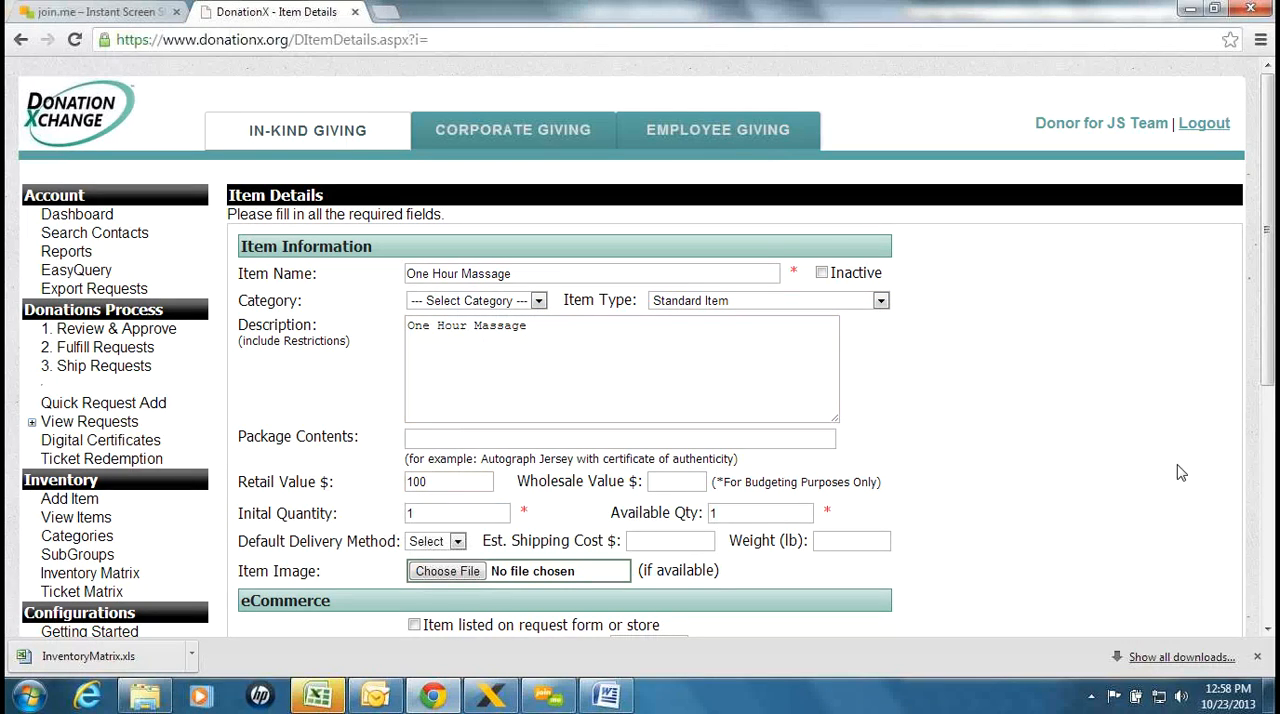
Set both the initial quantity and the available quantity of the item to 100
left_click(450, 515)
type("100")
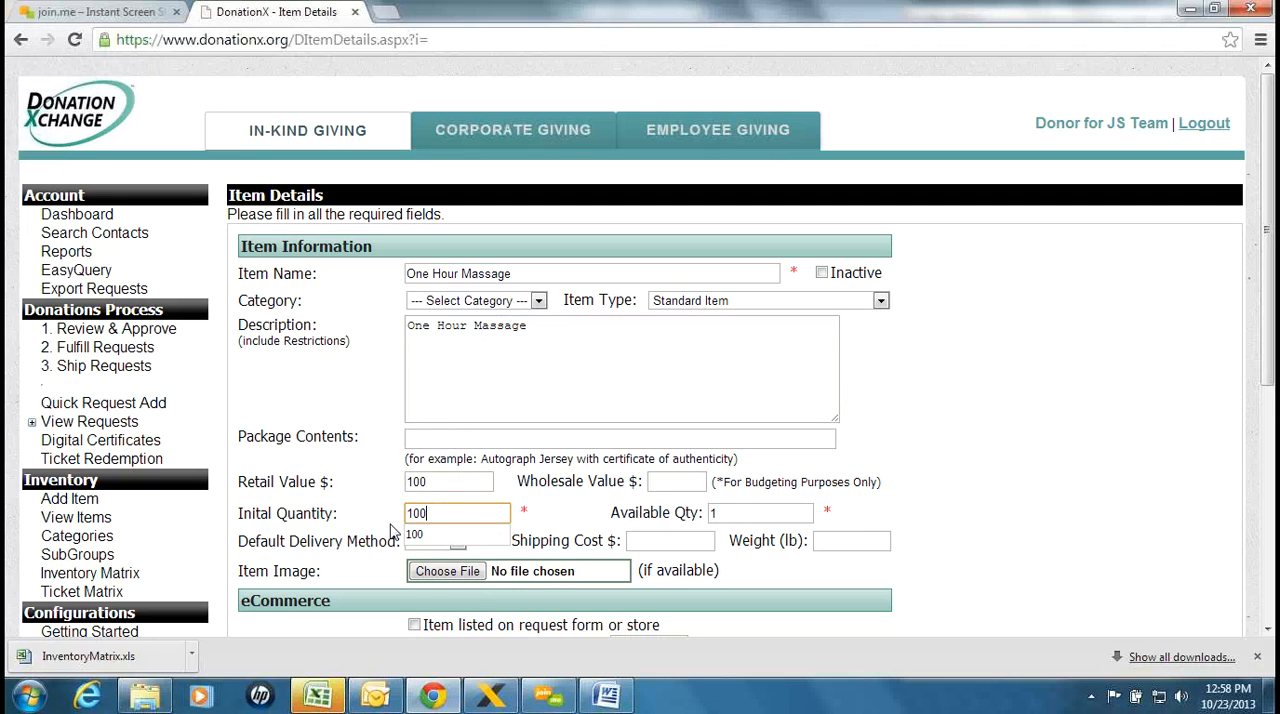
key("Tab")
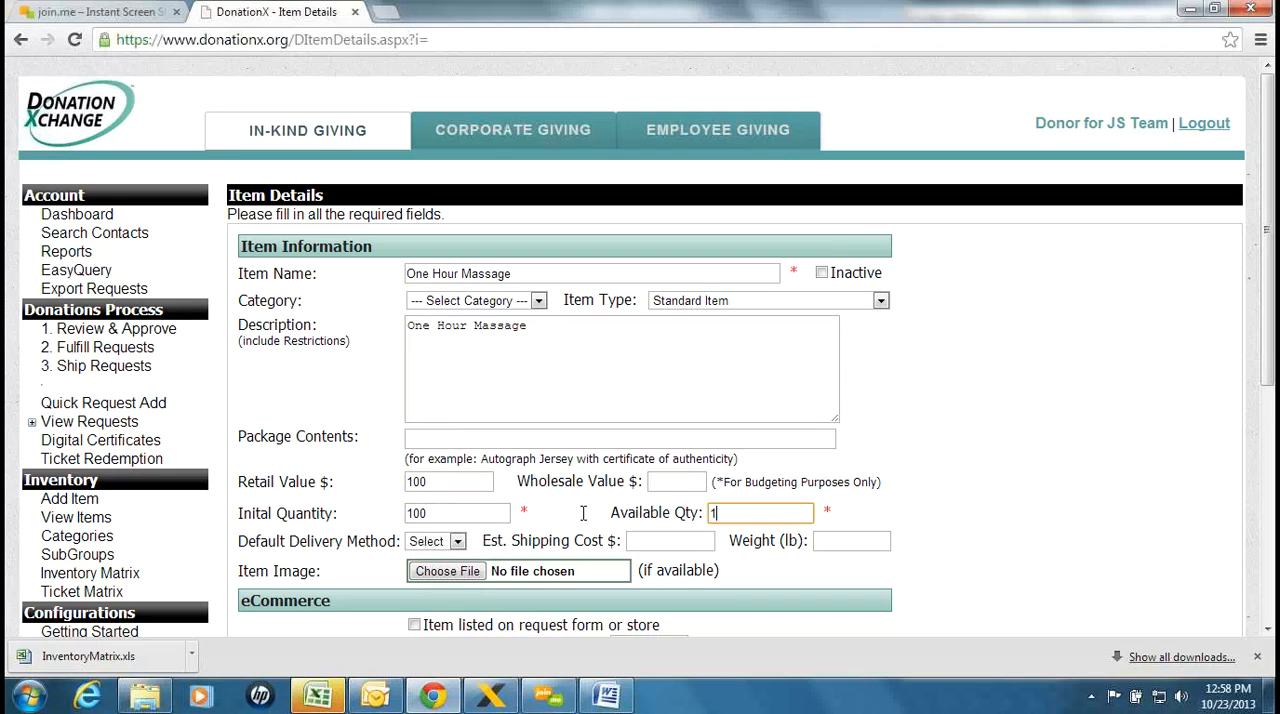
type("100")
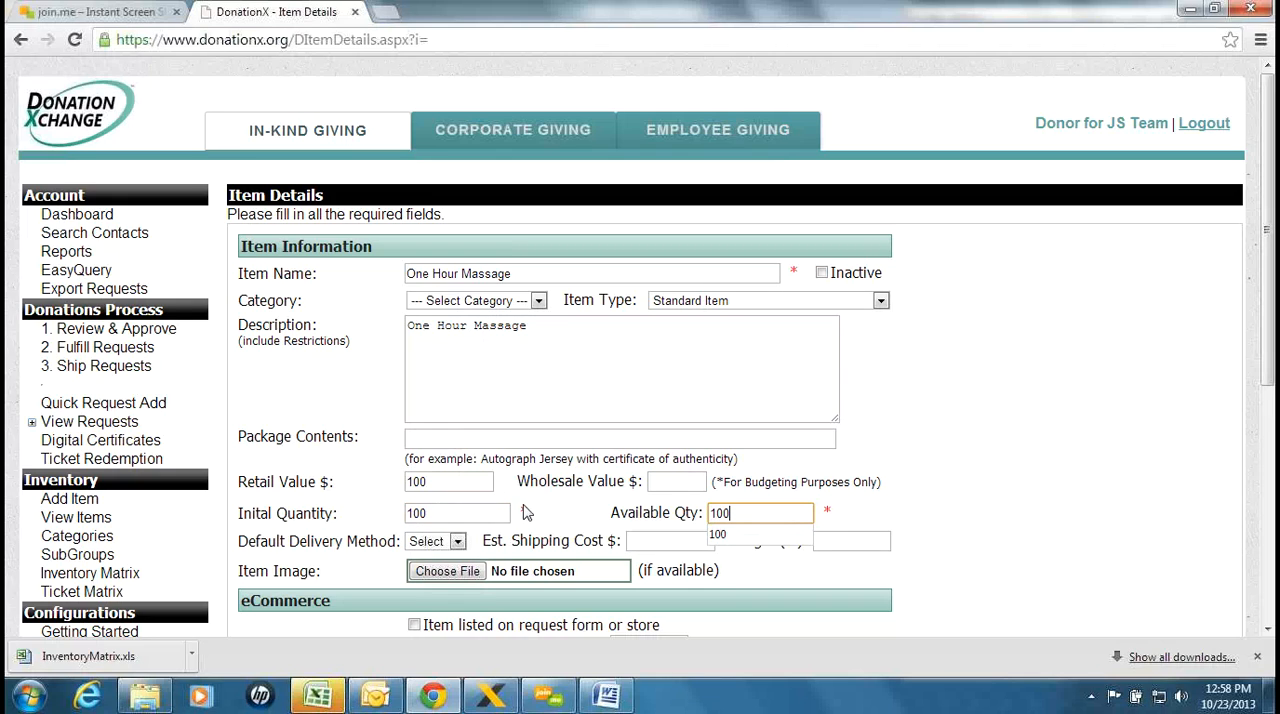
left_click(964, 458)
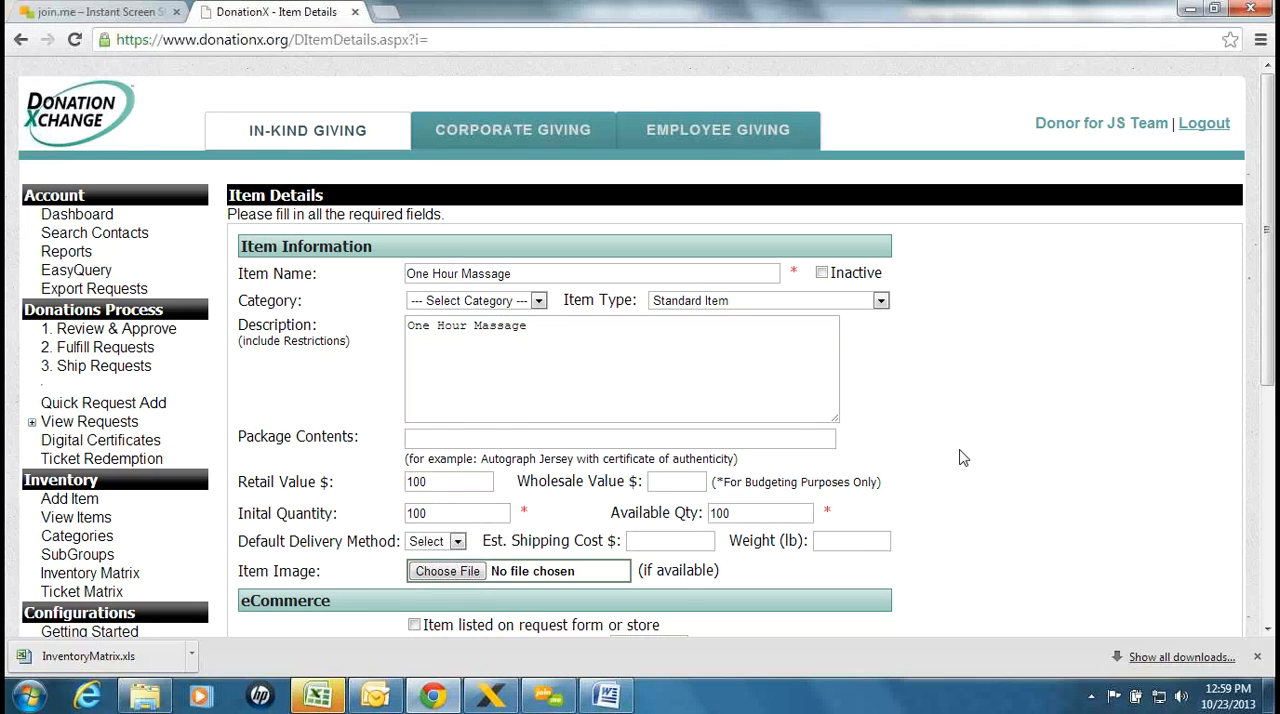
Save the One Hour Massage item and locate it in the item inventory list
scroll(960, 457, "down", 1)
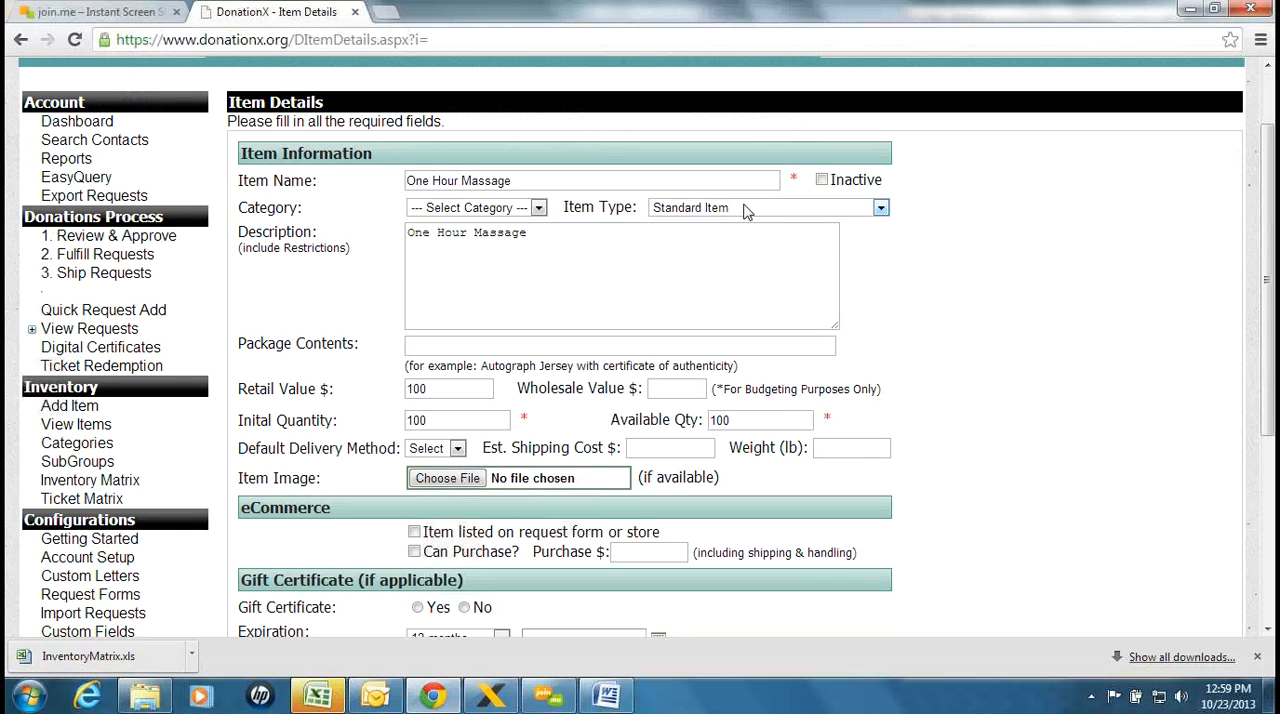
scroll(972, 322, "down", 1)
scroll(972, 322, "up", 1)
scroll(354, 160, "down", 1)
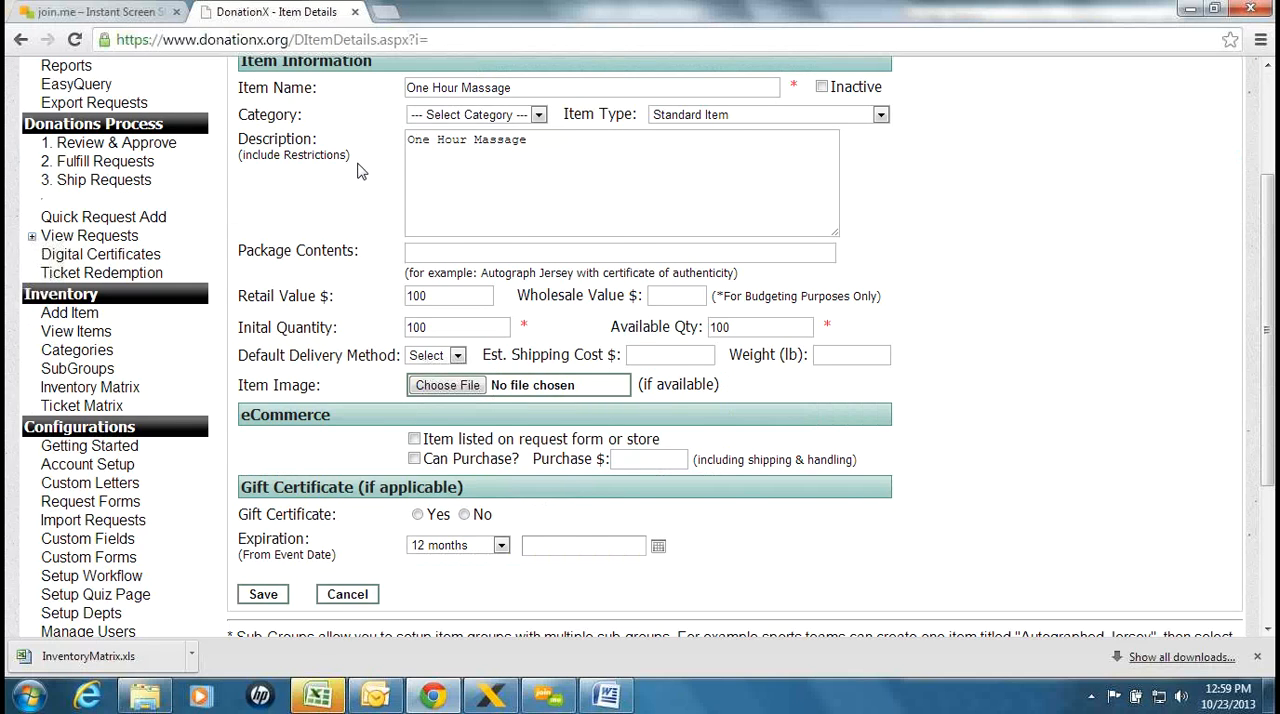
scroll(357, 170, "down", 1)
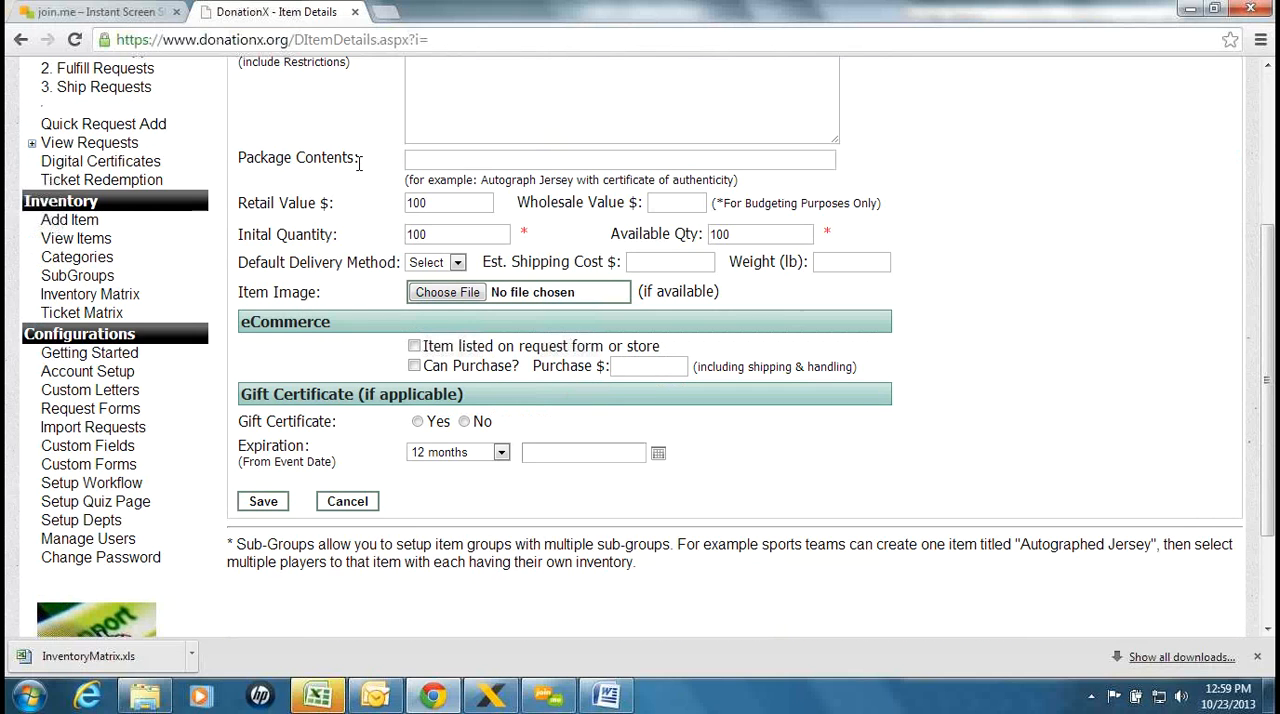
left_click(264, 501)
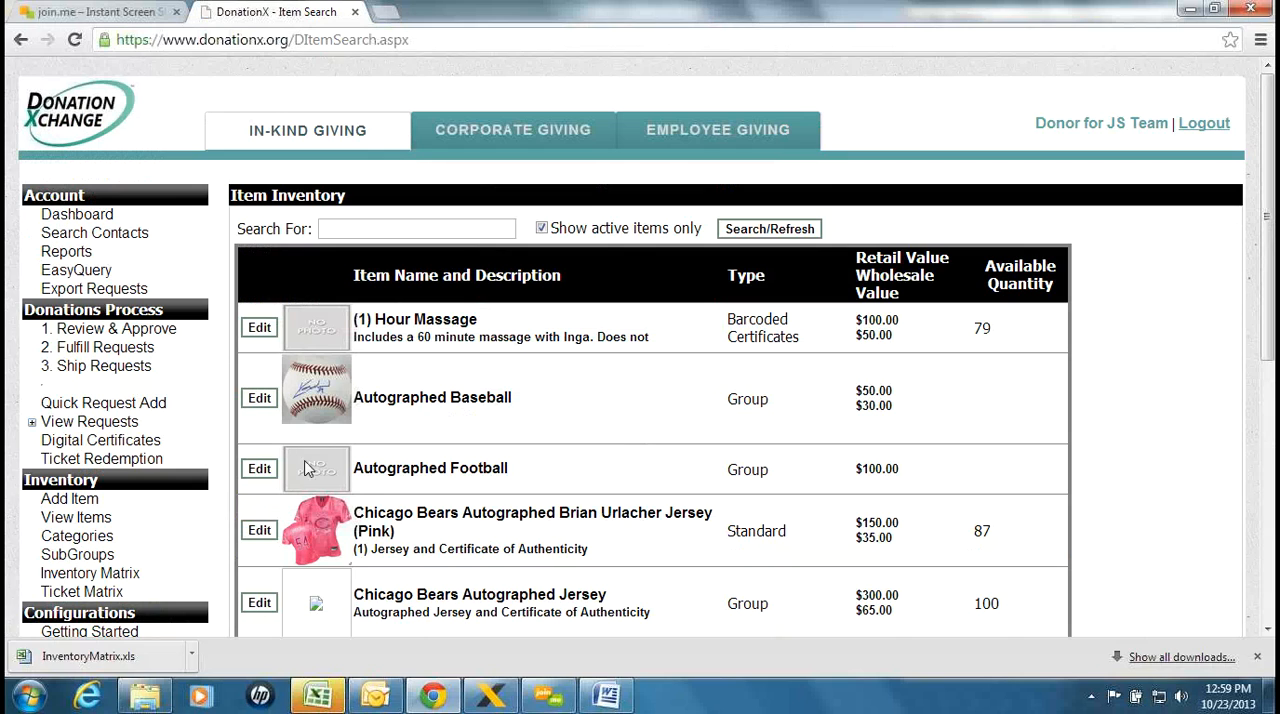
scroll(517, 335, "down", 5)
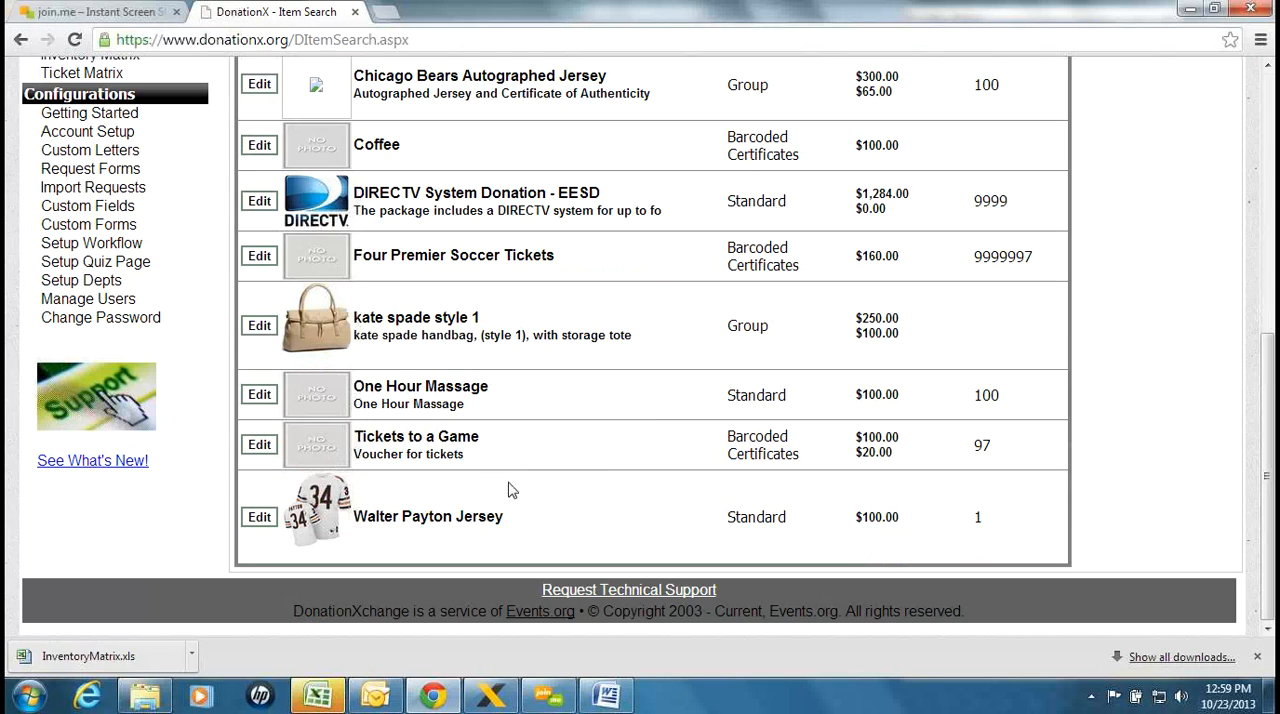
left_click_drag(812, 405, 724, 394)
left_click(802, 397)
Start another inventory item named "Autographed Hockey Puck" with the item type "Item has multiple sub-groups"
left_click_drag(1272, 395, 1086, 170)
left_click(88, 503)
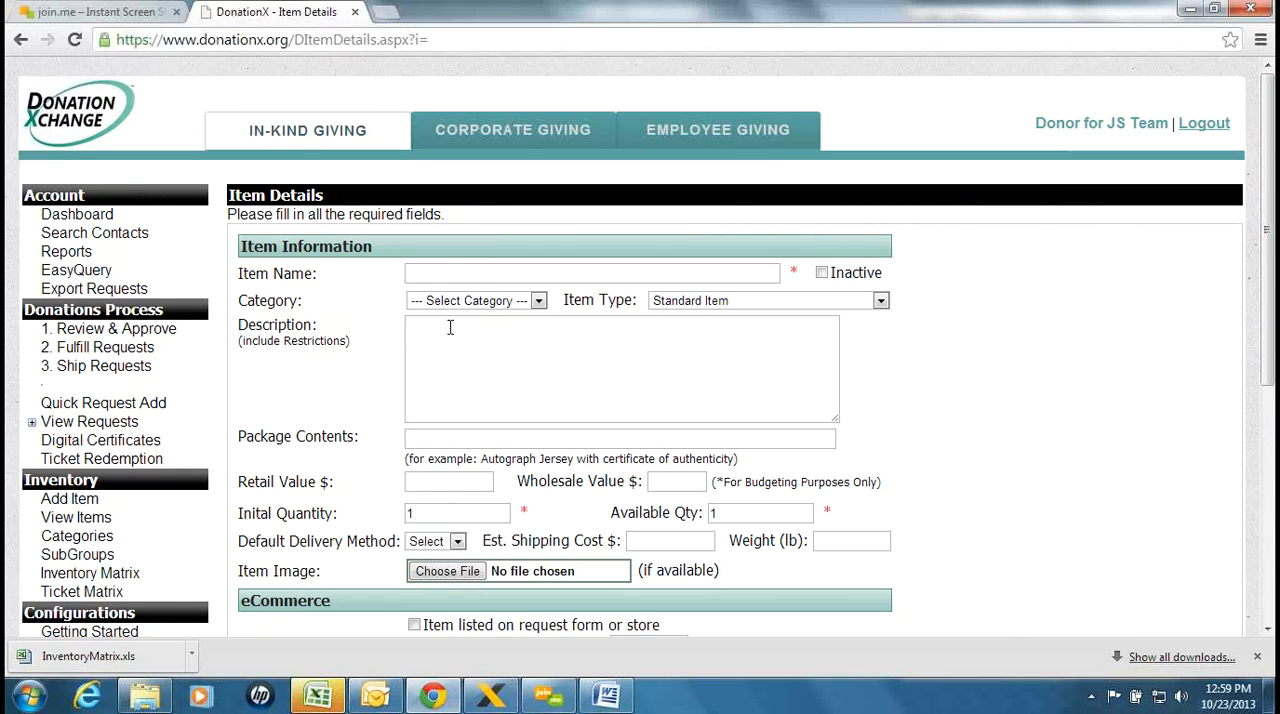
left_click(424, 280)
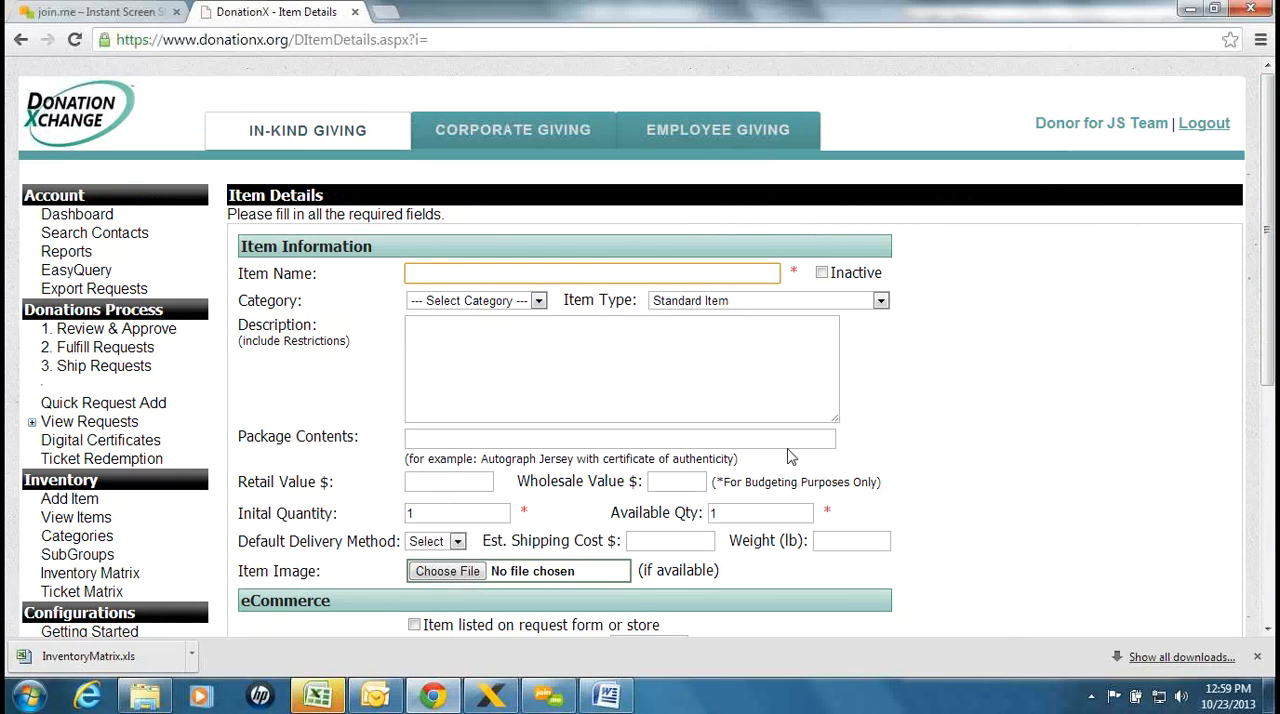
left_click(763, 308)
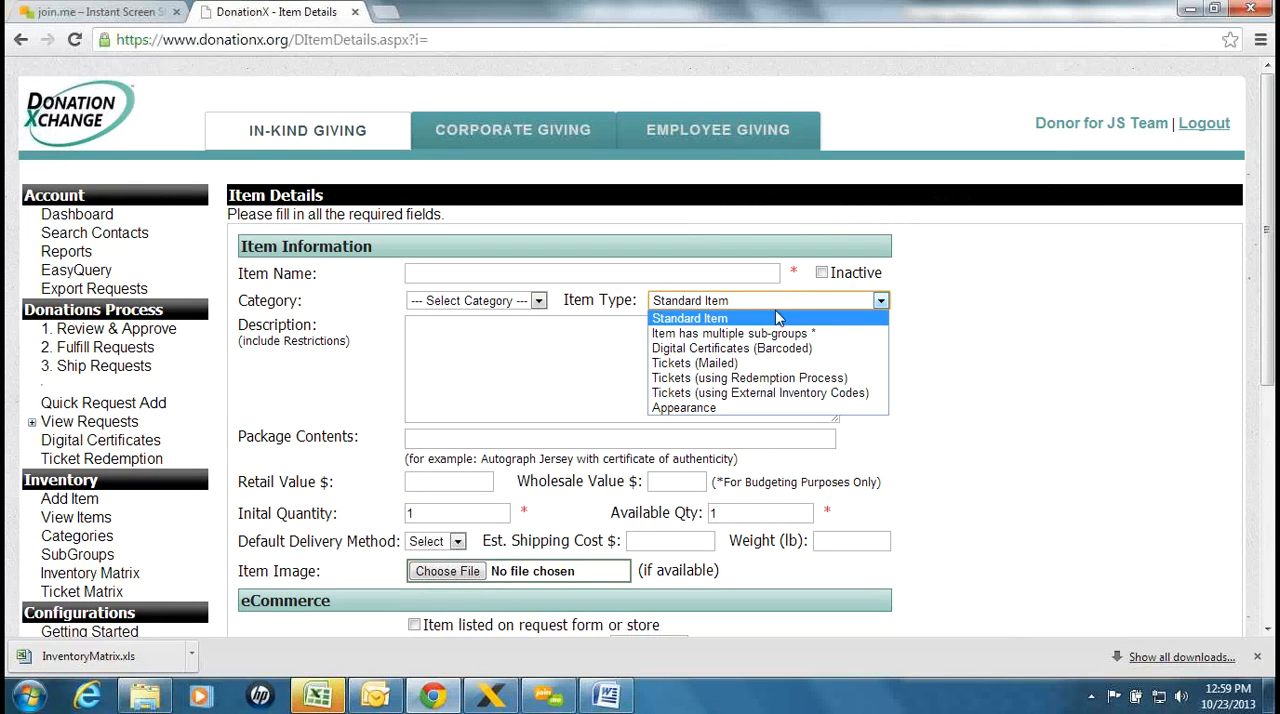
left_click(597, 277)
type("Autographed Hockey")
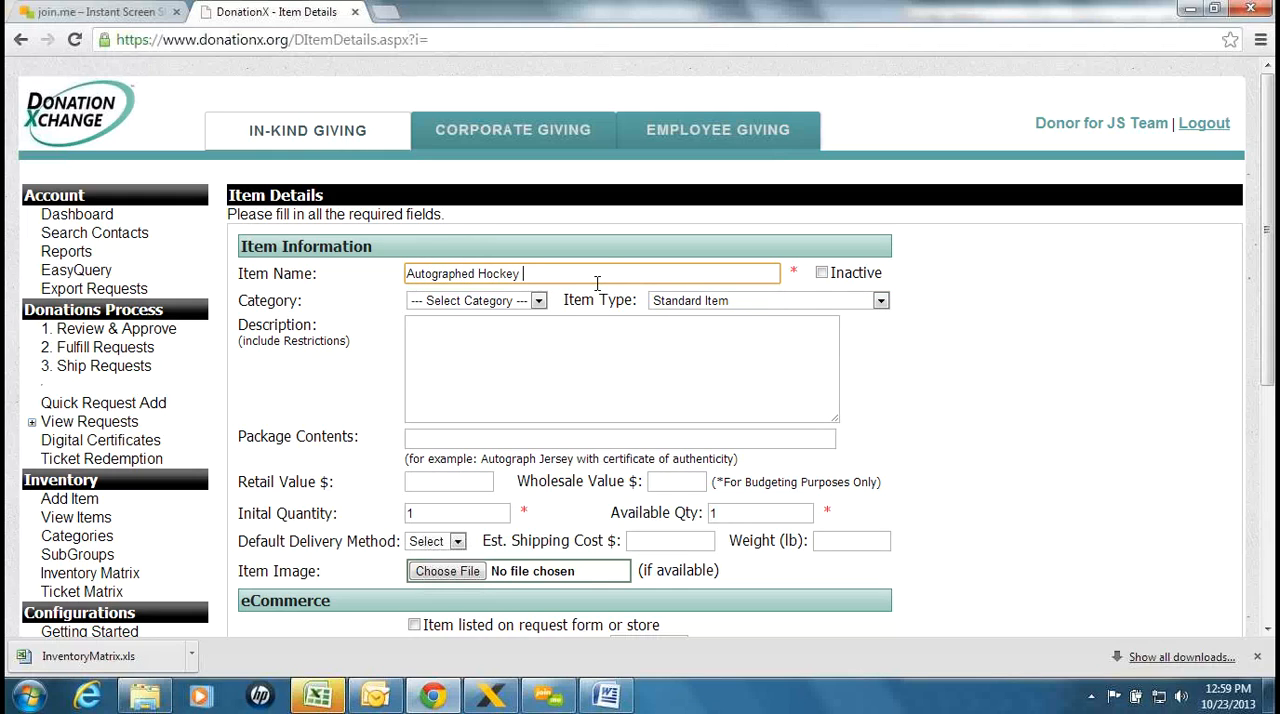
type(" Puck")
left_click(742, 304)
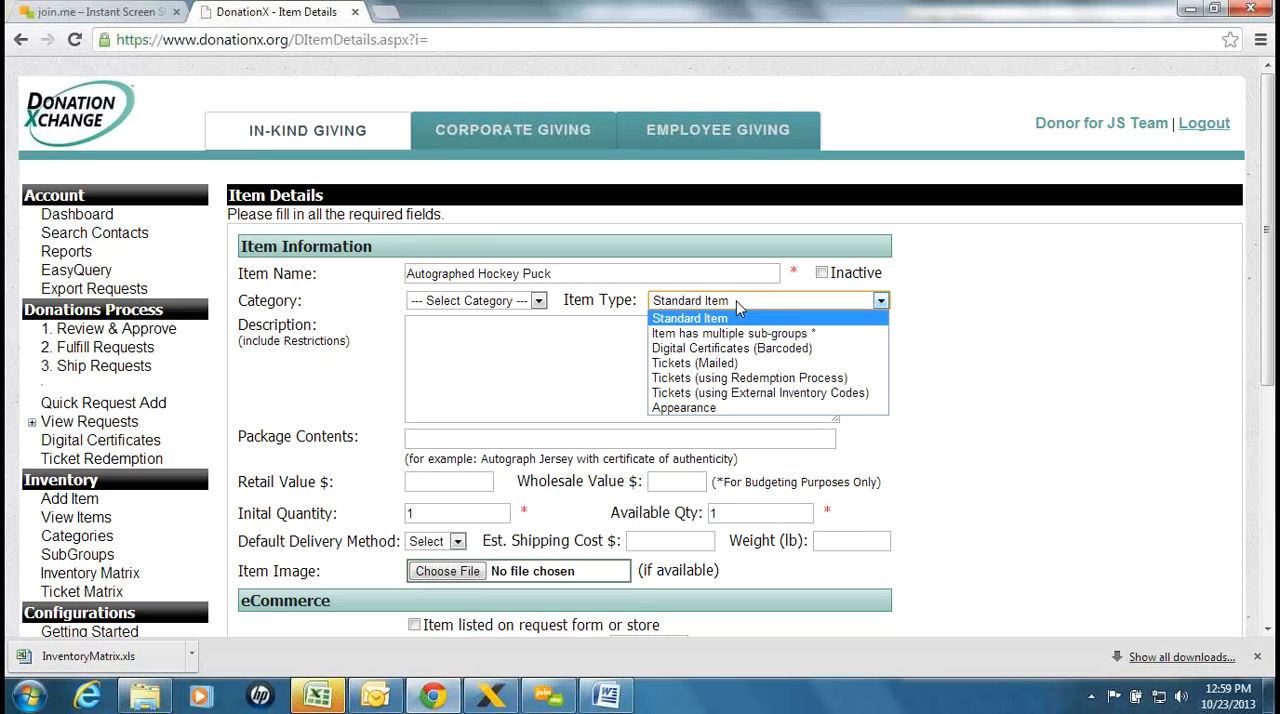
left_click(869, 334)
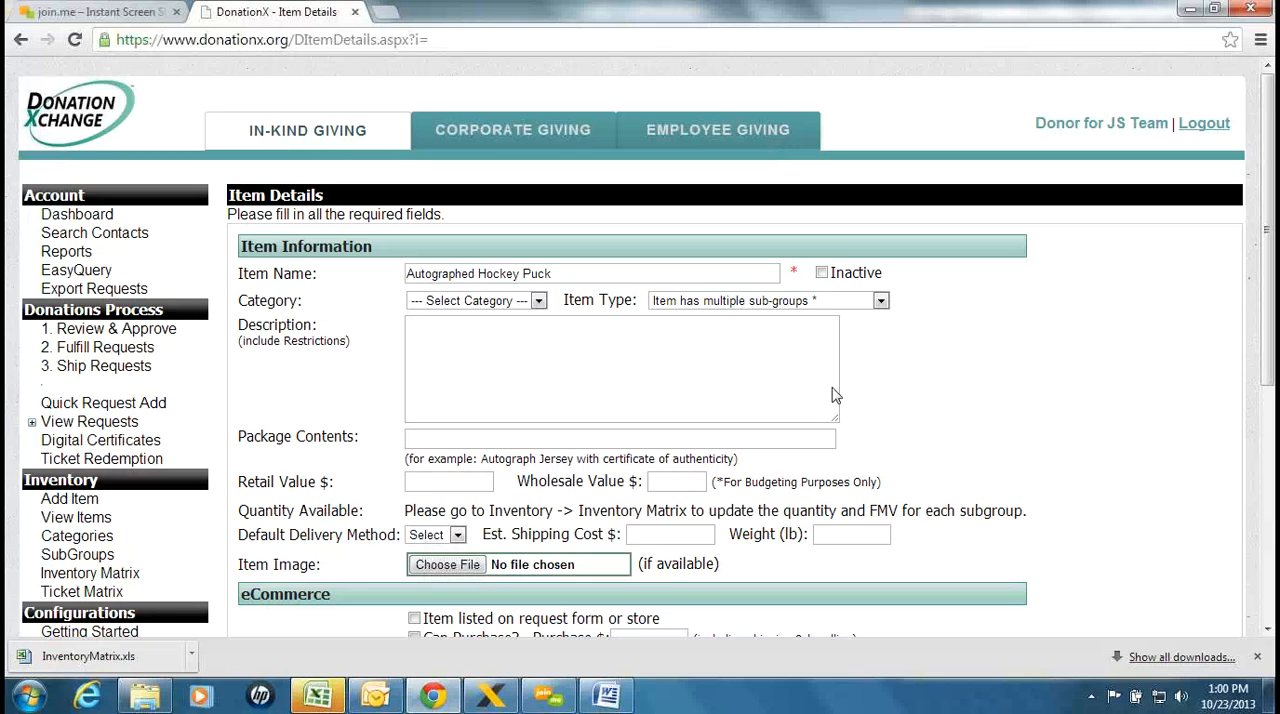
Save the Autographed Hockey Puck item and find its entry in the item inventory list
scroll(830, 400, "down", 1)
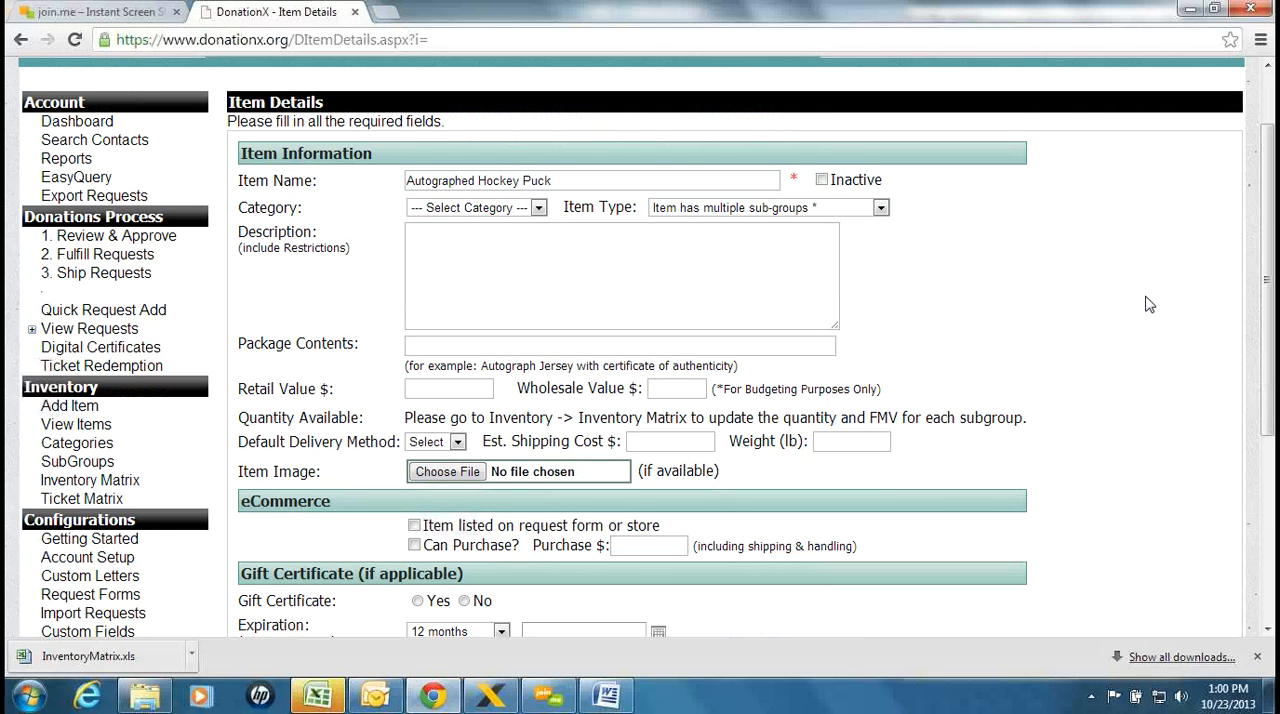
scroll(1140, 305, "down", 1)
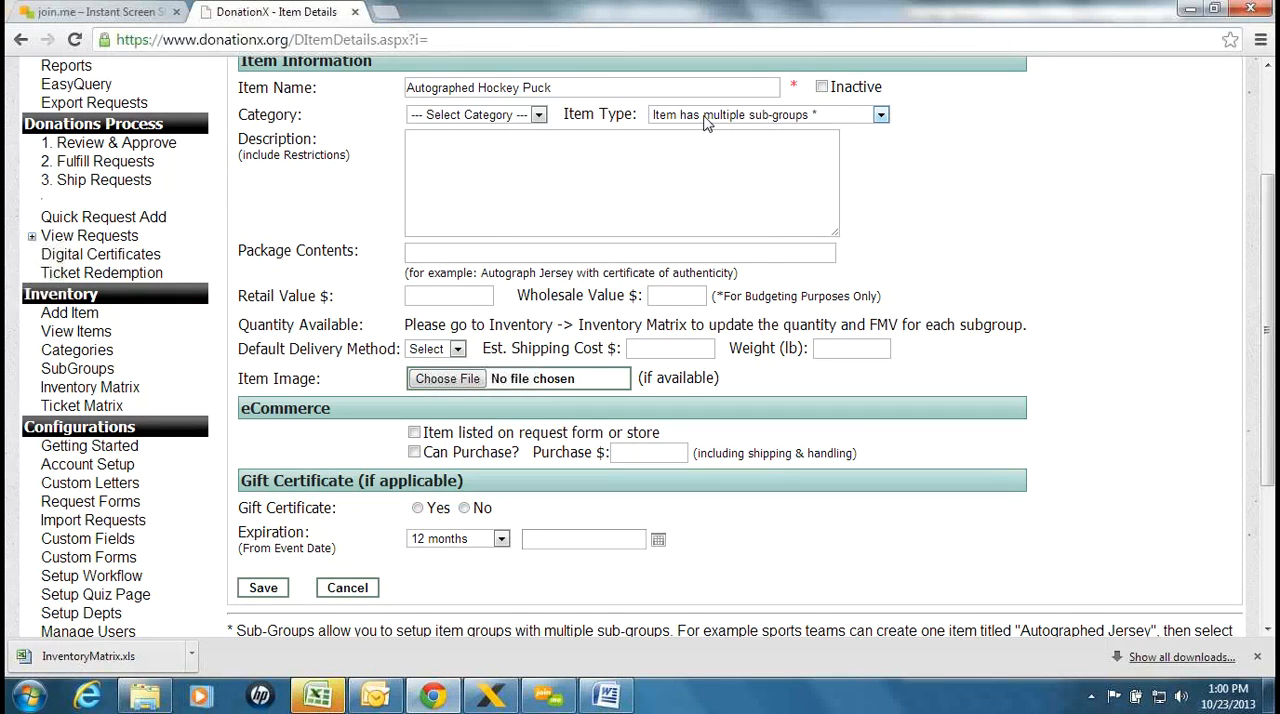
left_click(263, 587)
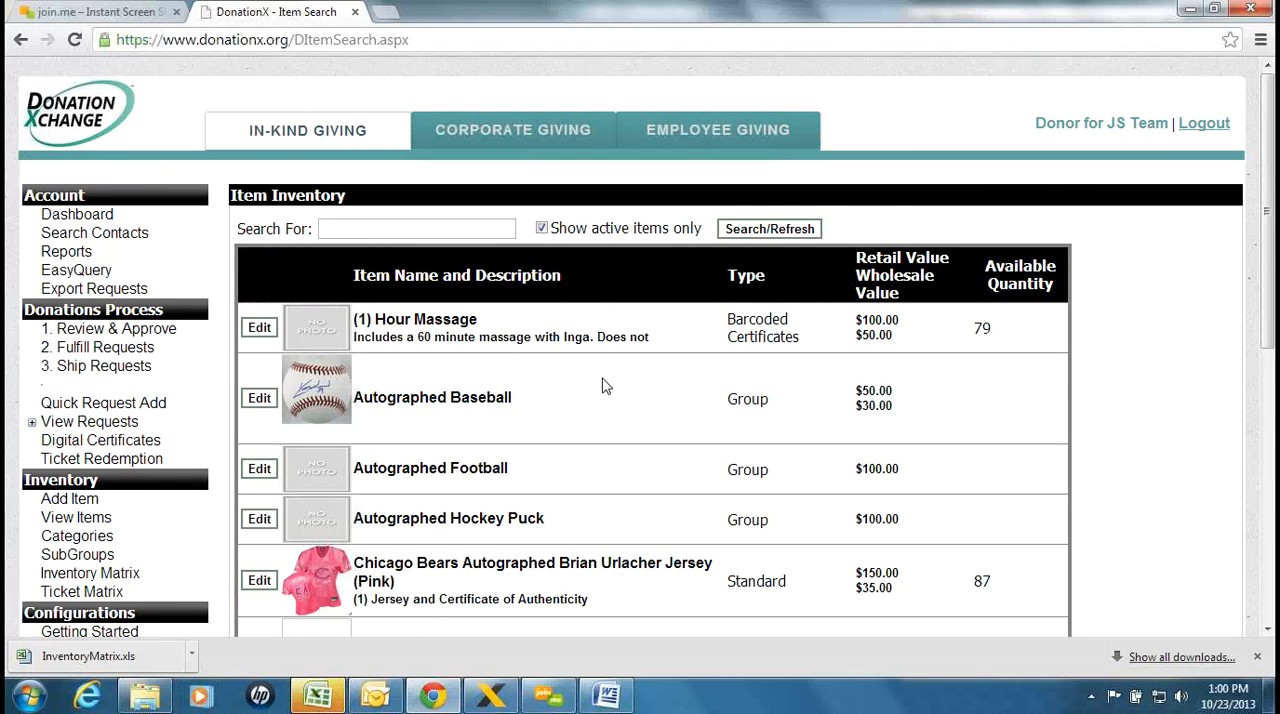
scroll(607, 386, "down", 1)
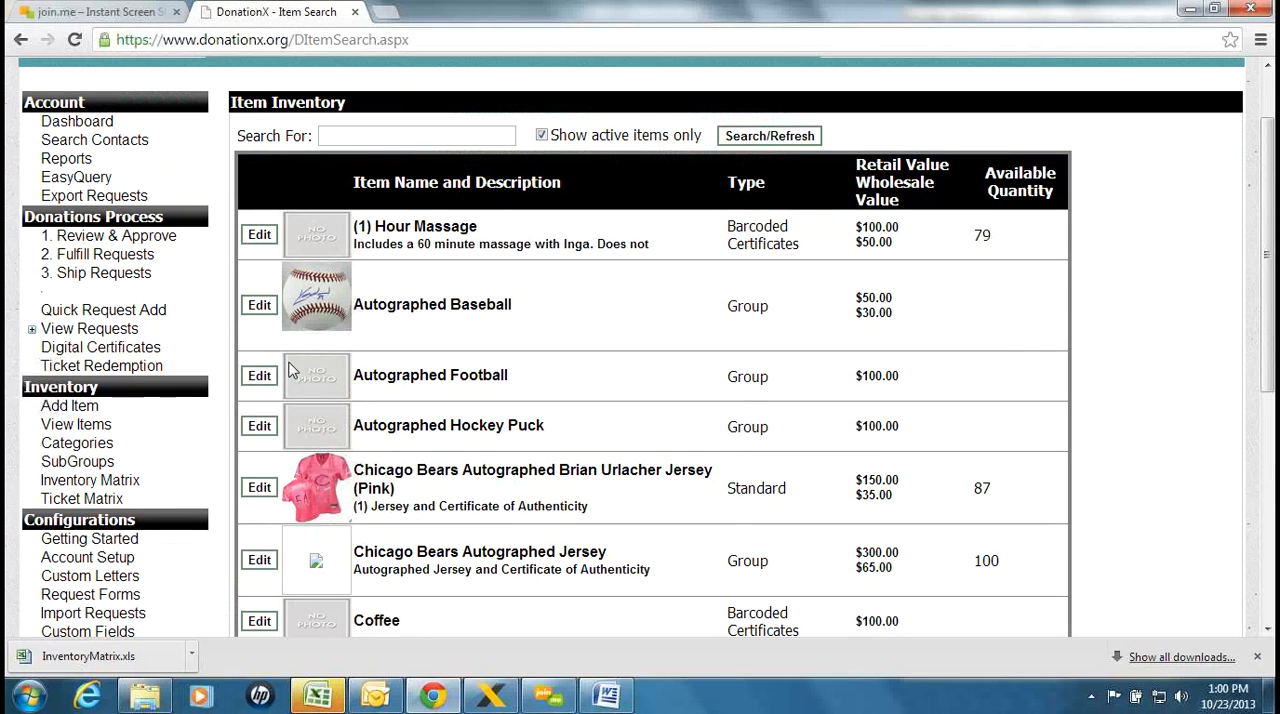
scroll(322, 372, "down", 1)
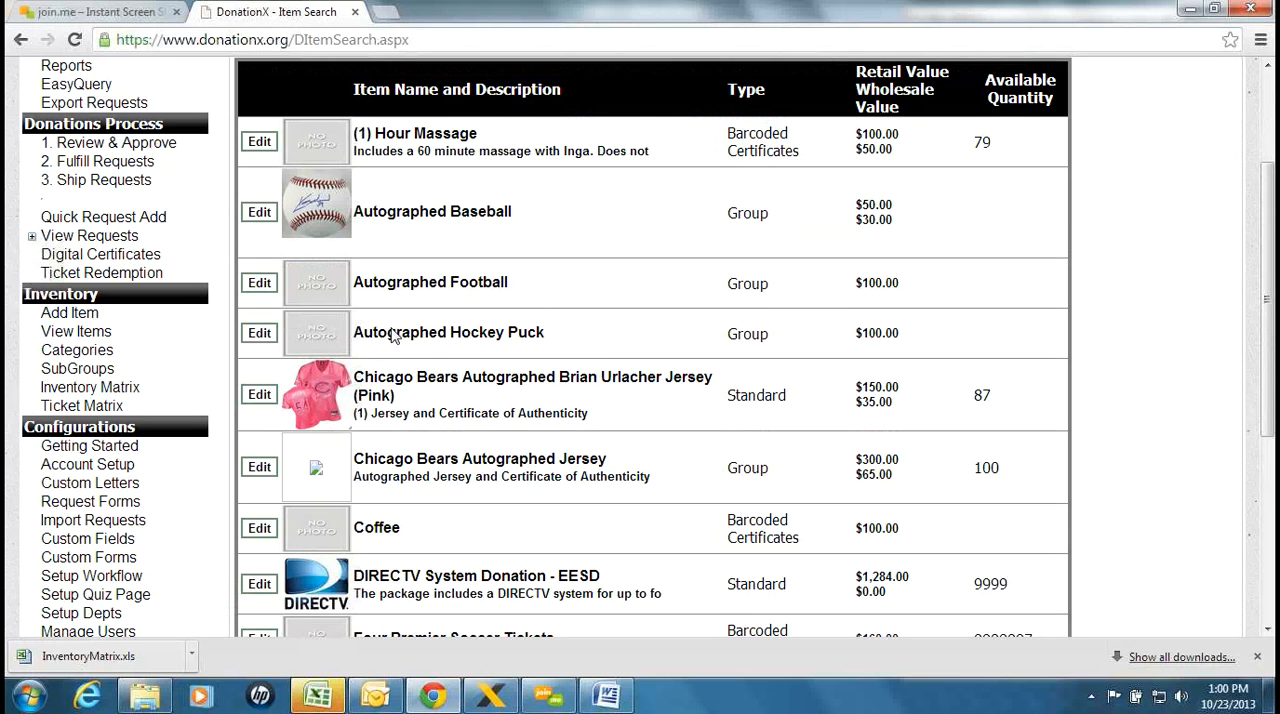
left_click_drag(577, 335, 339, 330)
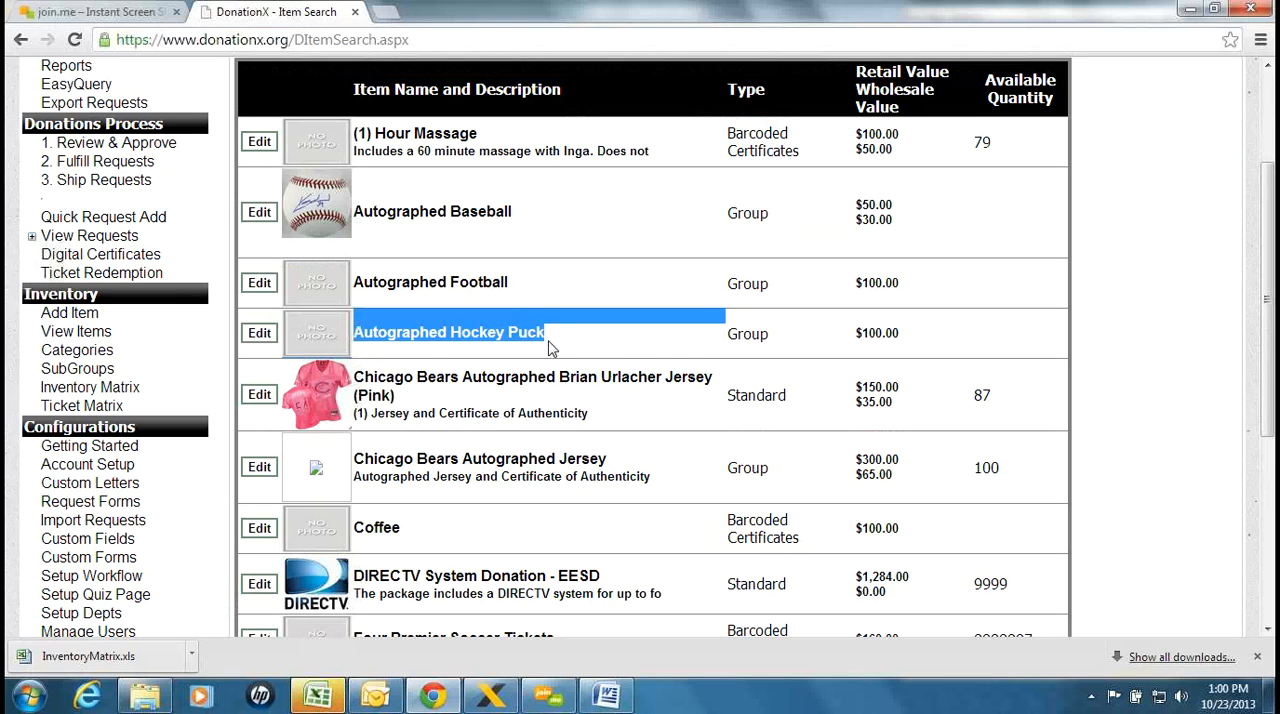
left_click(548, 343)
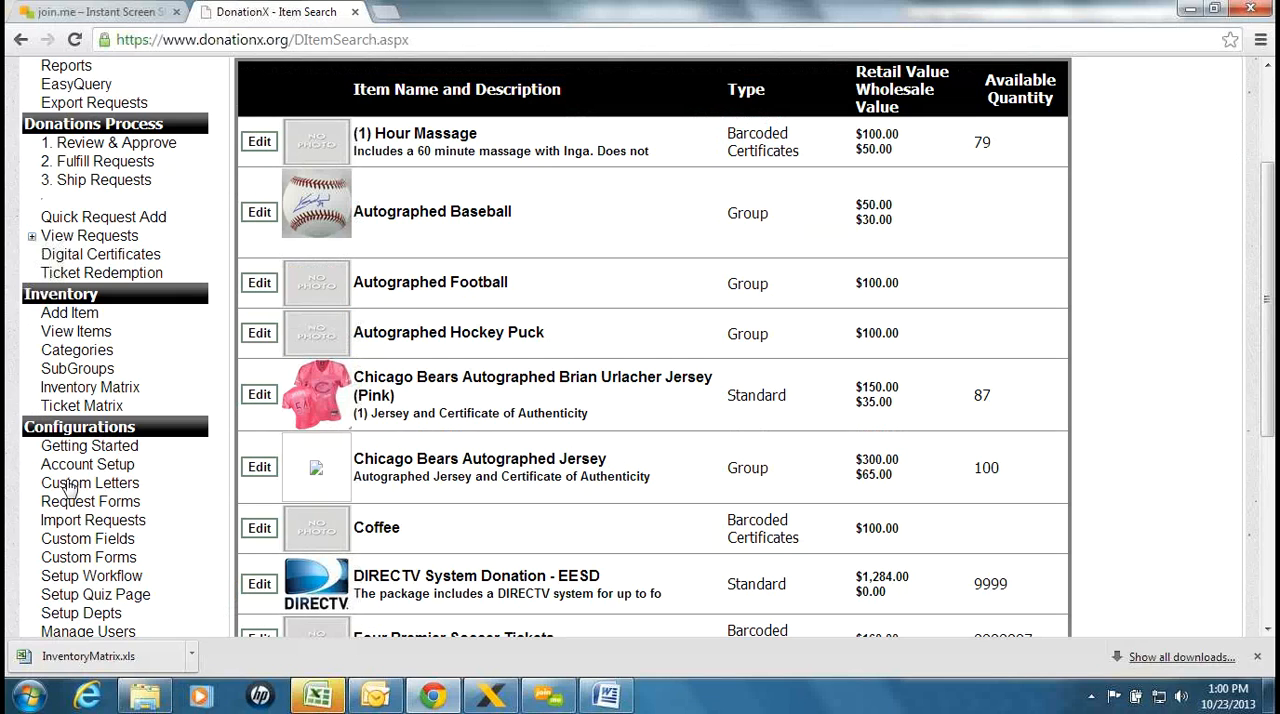
Add a new inventory subgroup named "Steve Yzerman" with the sort key "Yzerman"
left_click(77, 370)
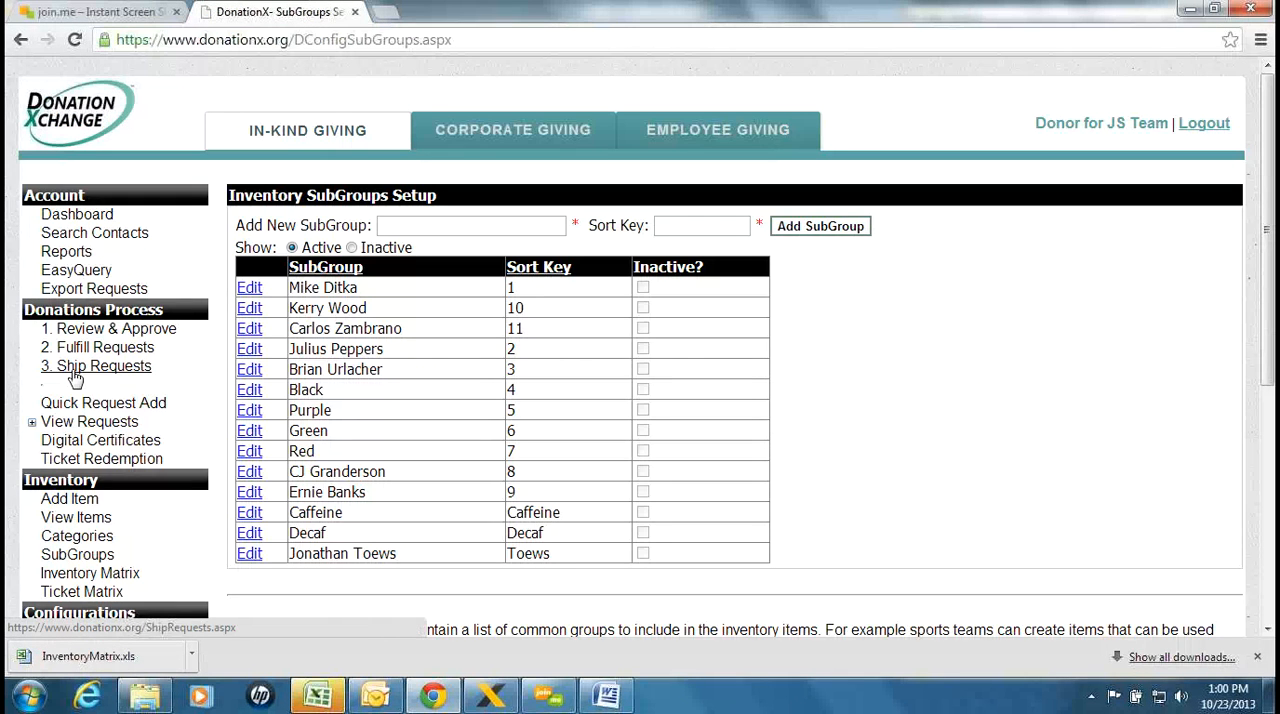
left_click(480, 225)
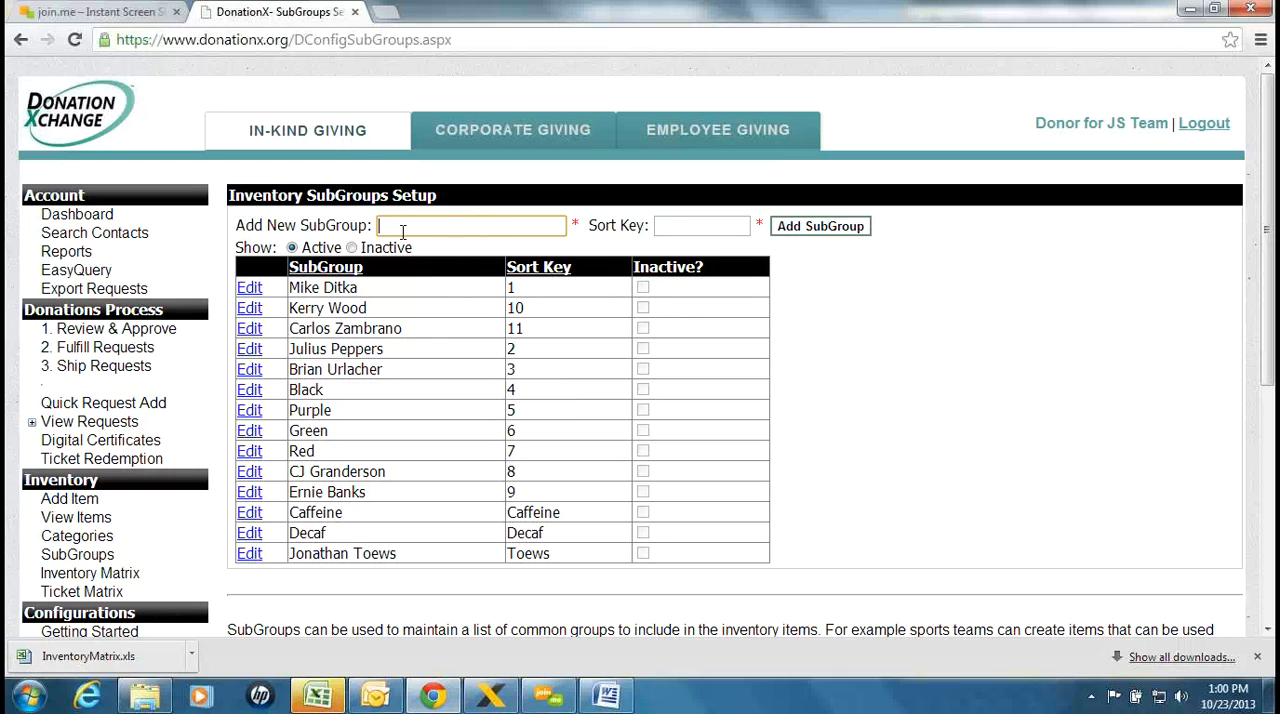
type("Steve")
type("rman")
key("Tab")
type("Yze")
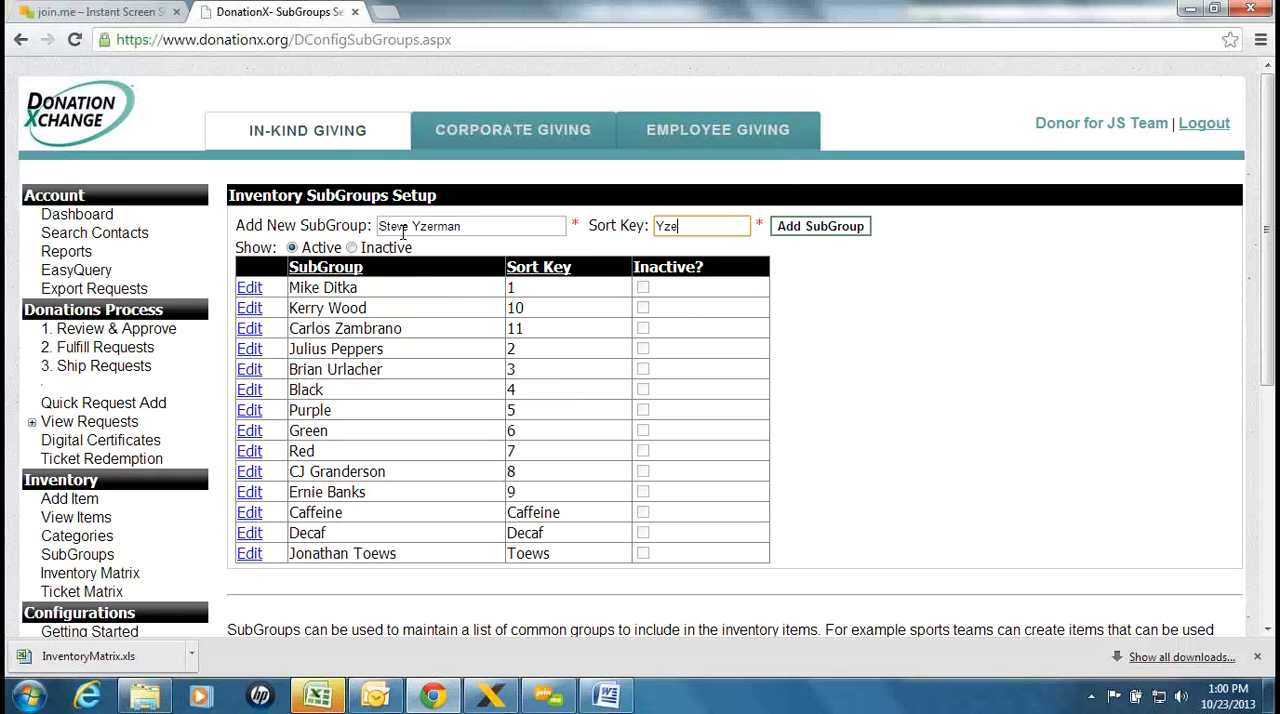
type("rman")
left_click(818, 230)
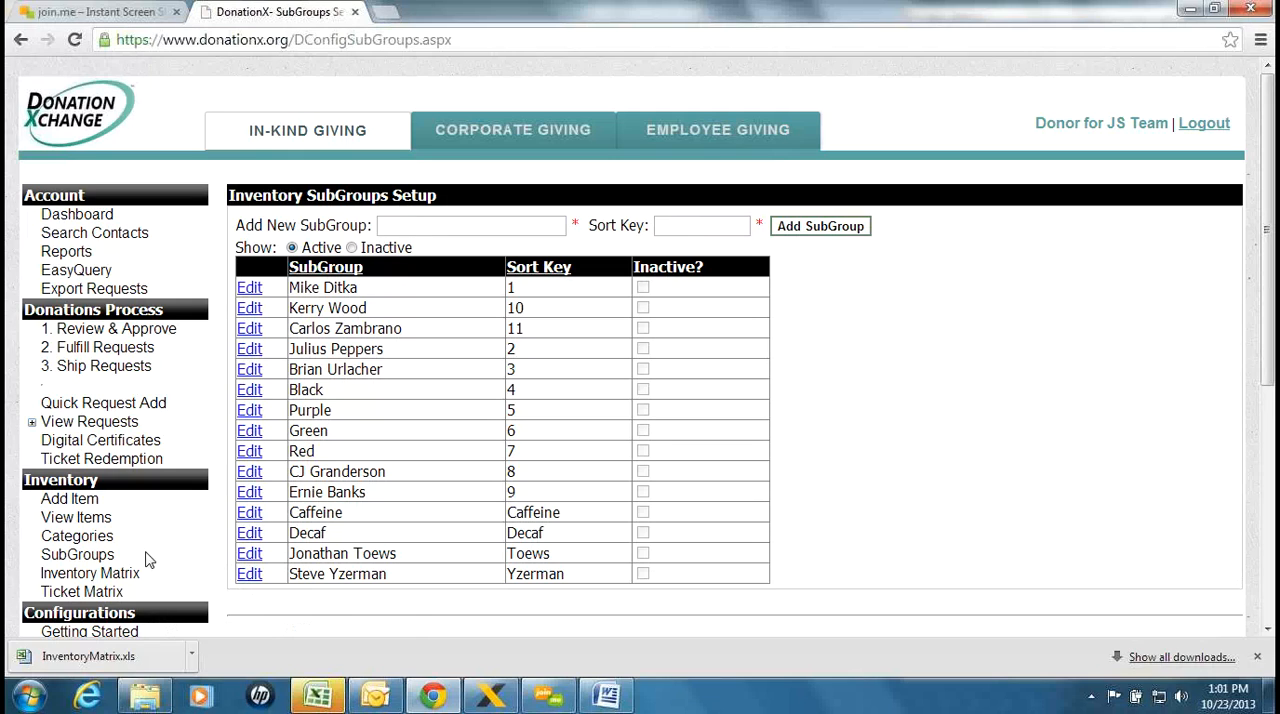
Open the inventory matrix and examine the item columns and the subgroups' quantity and value fields for the Autographed Hockey Puck
left_click(85, 576)
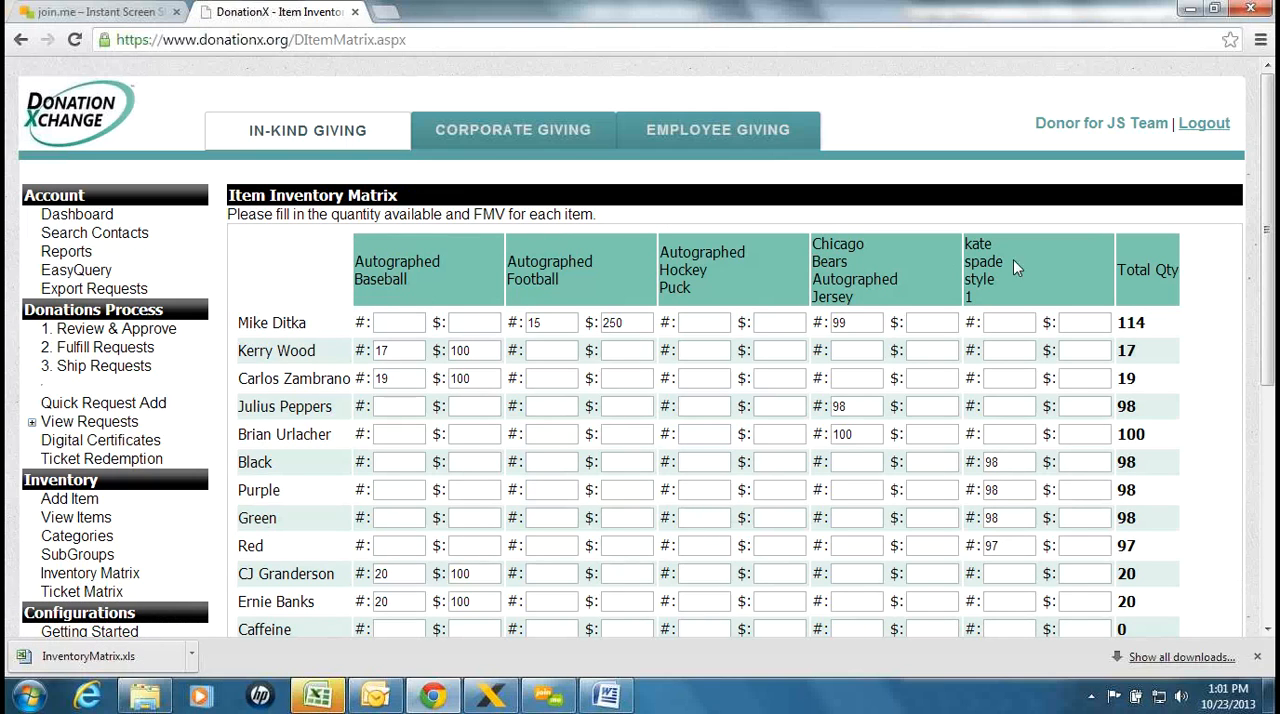
left_click_drag(1271, 240, 1271, 313)
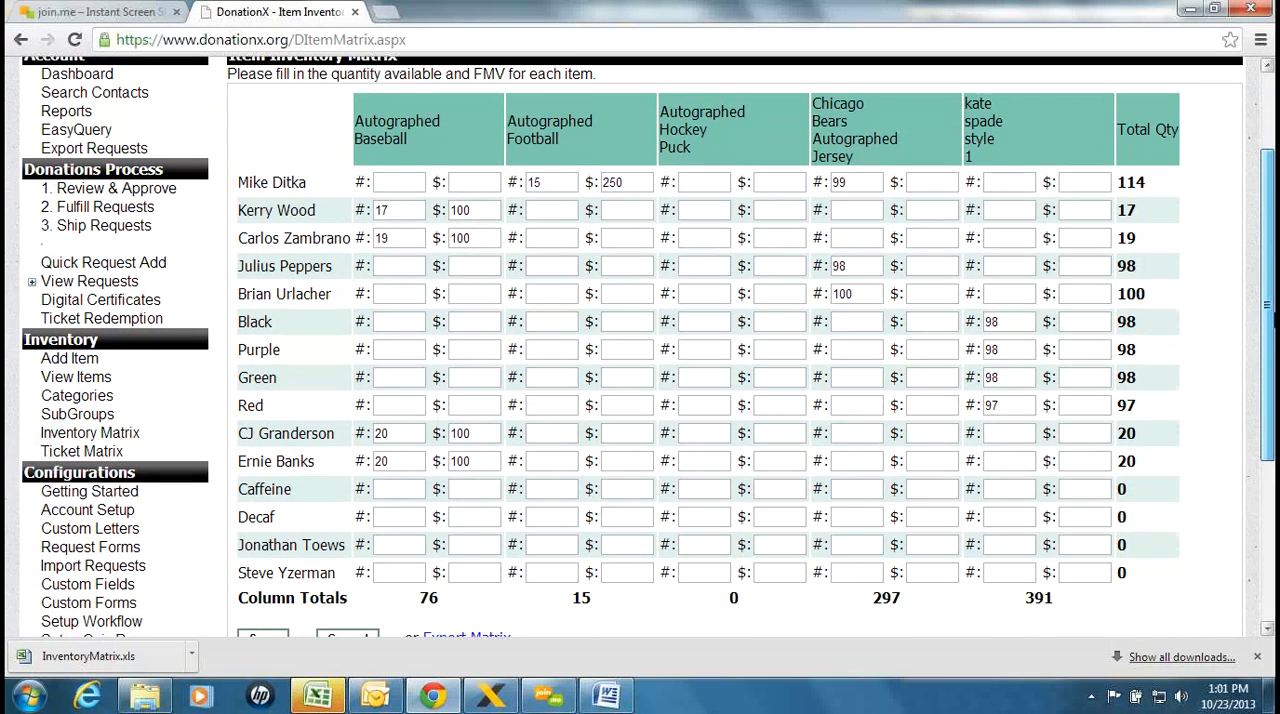
left_click_drag(375, 117, 444, 138)
left_click(445, 139)
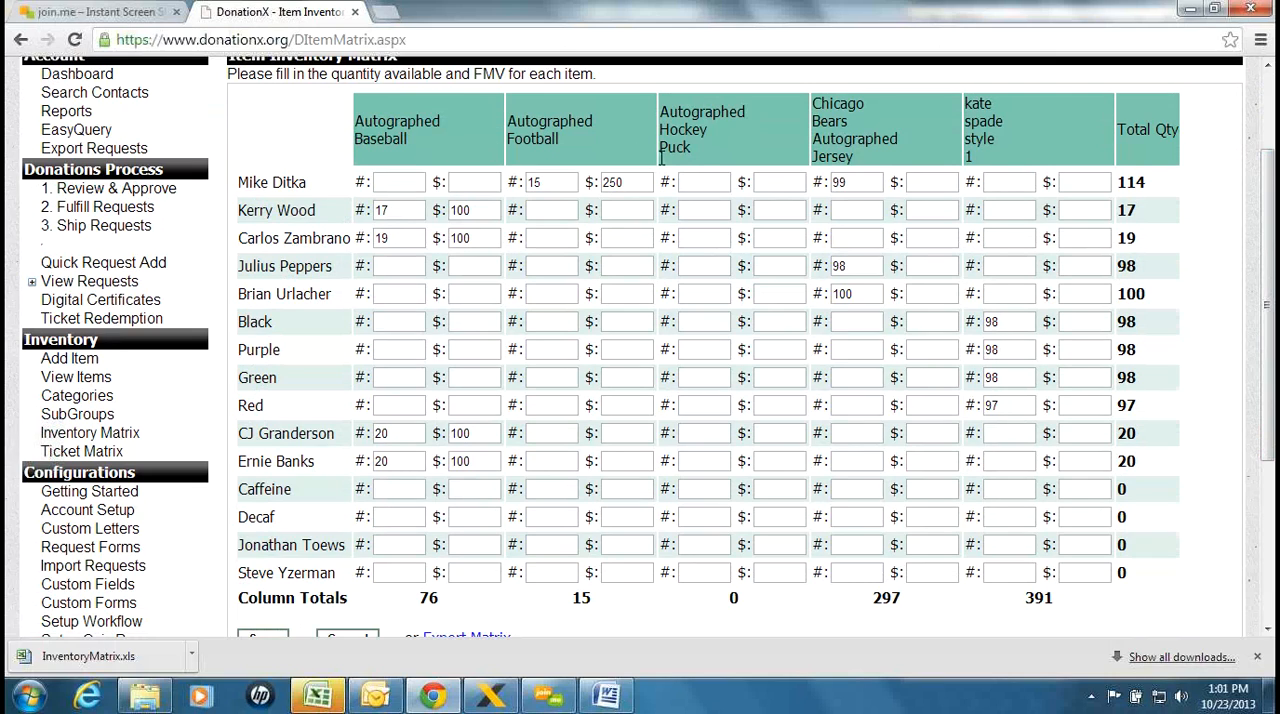
left_click(704, 182)
left_click(770, 186)
left_click(720, 209)
left_click(766, 209)
left_click(692, 236)
left_click(776, 240)
Set the Autographed Hockey Puck's quantity to 20 and fair market value to $150 for the Jonathan Toews subgroup
left_click(717, 543)
type("20")
left_click(798, 543)
type("150")
Set the Autographed Hockey Puck's quantity to 10 and value to $250 for the Steve Yzerman subgroup, and save the matrix
left_click(705, 576)
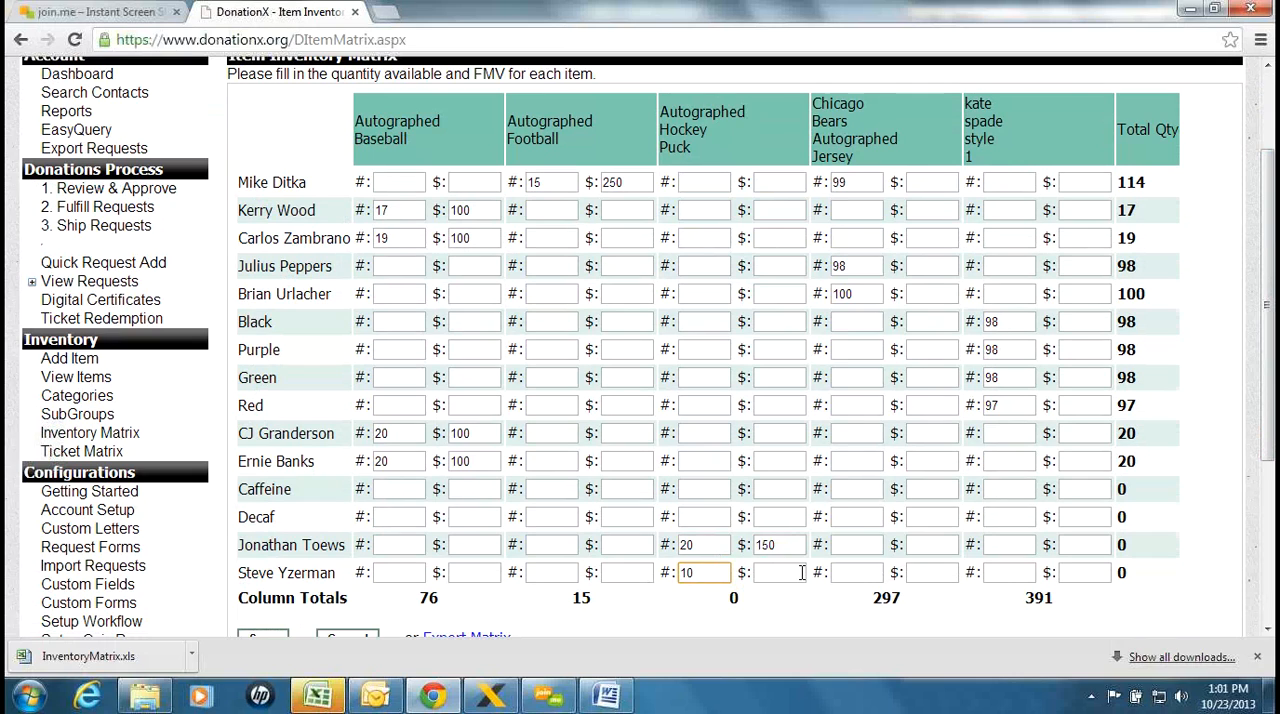
key("Tab")
type("2")
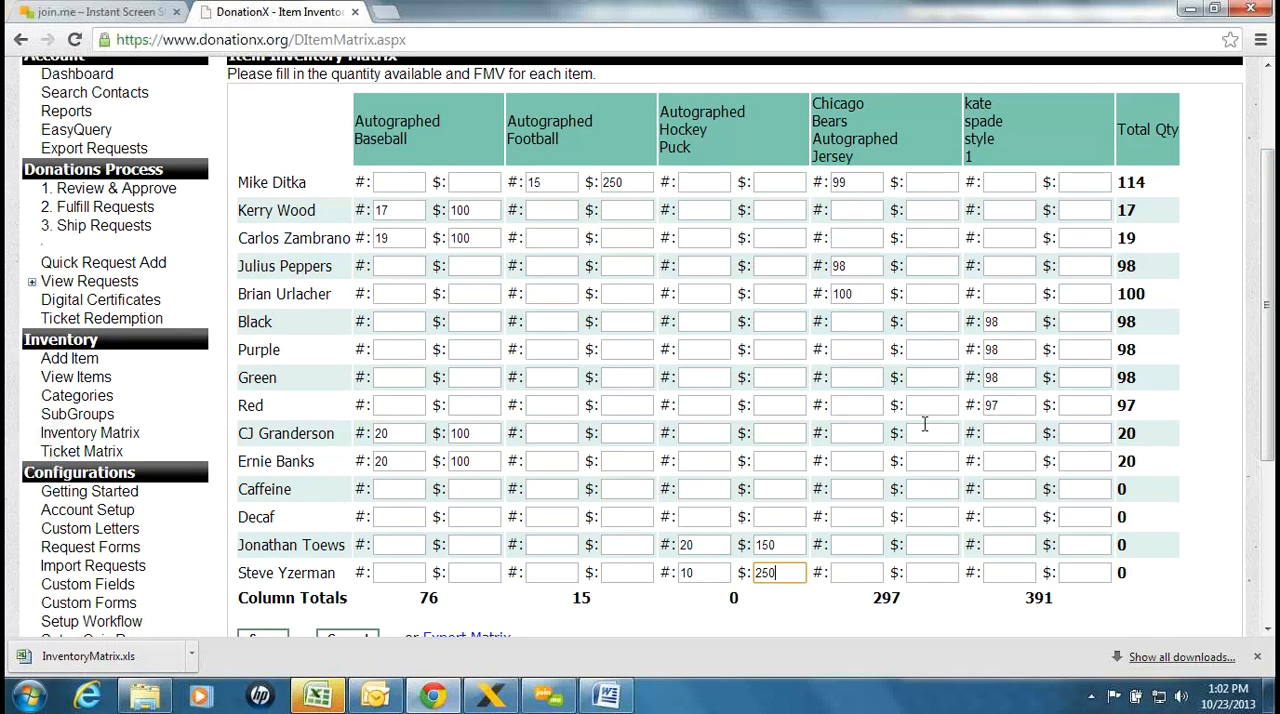
left_click_drag(1268, 408, 1269, 413)
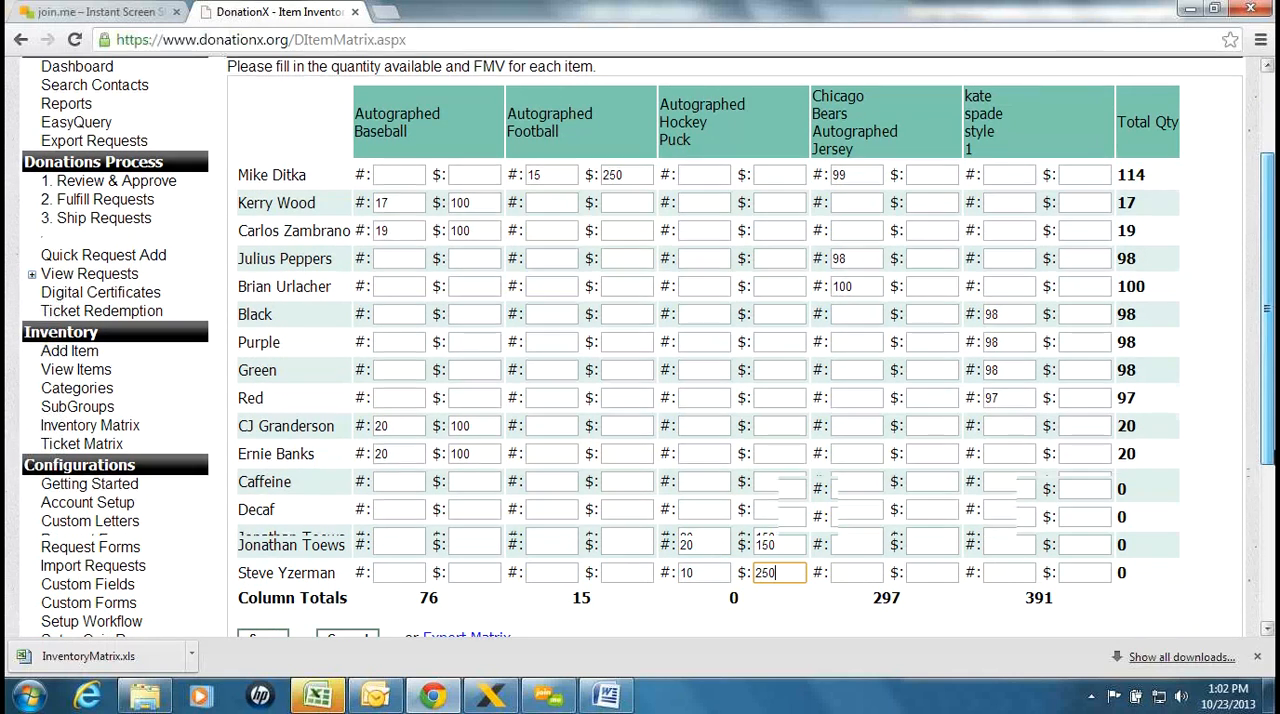
scroll(200, 530, "down", 3)
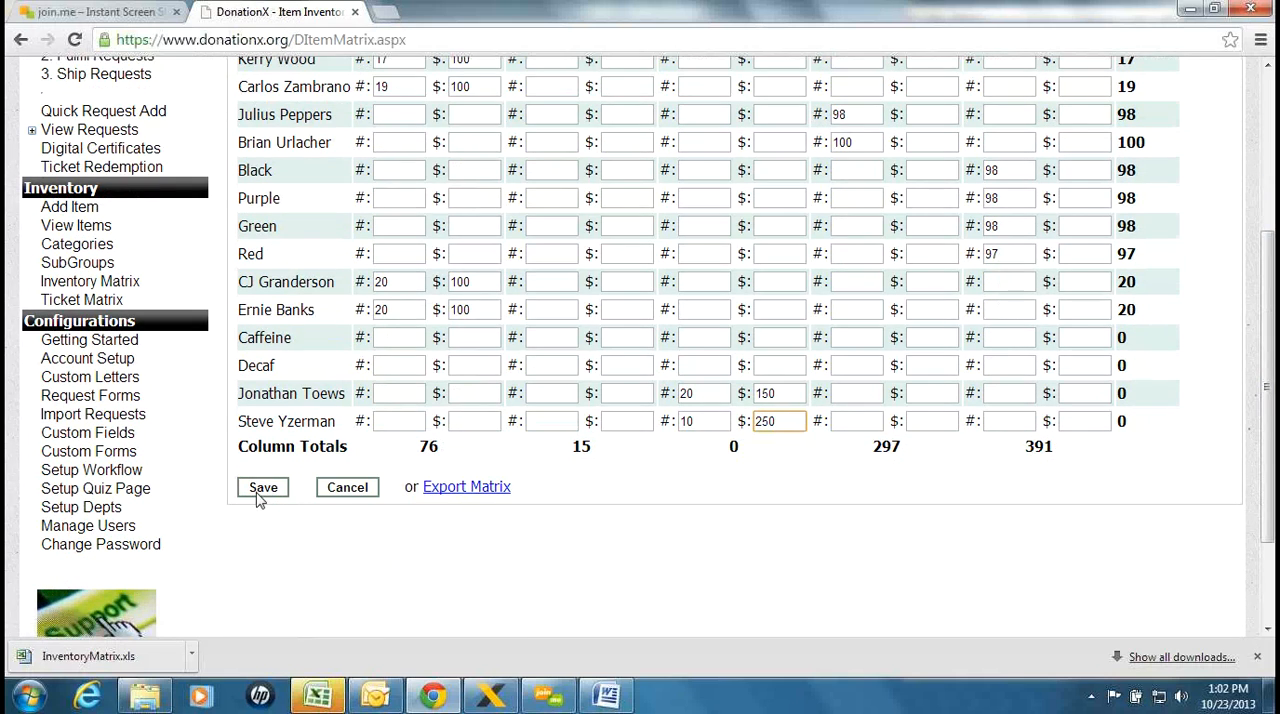
left_click(260, 490)
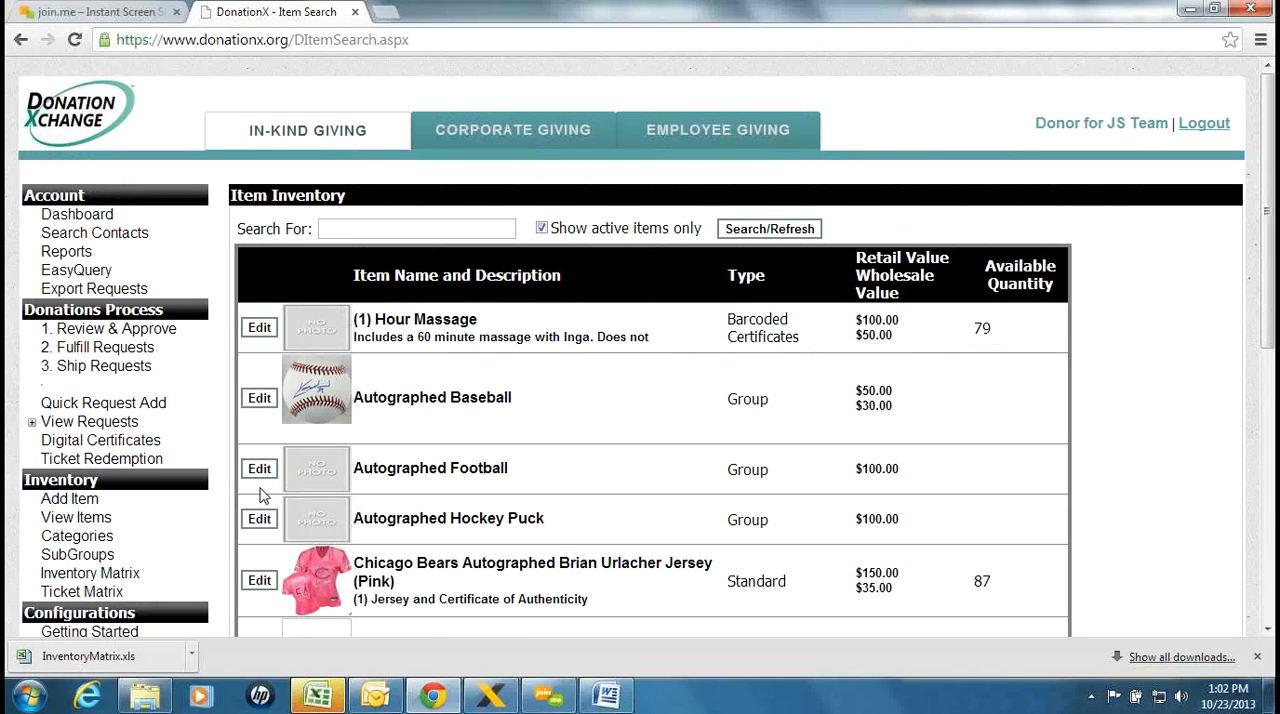
Reopen the inventory matrix to check the Autographed Hockey Puck's quantities and totals, and export the matrix
left_click(122, 574)
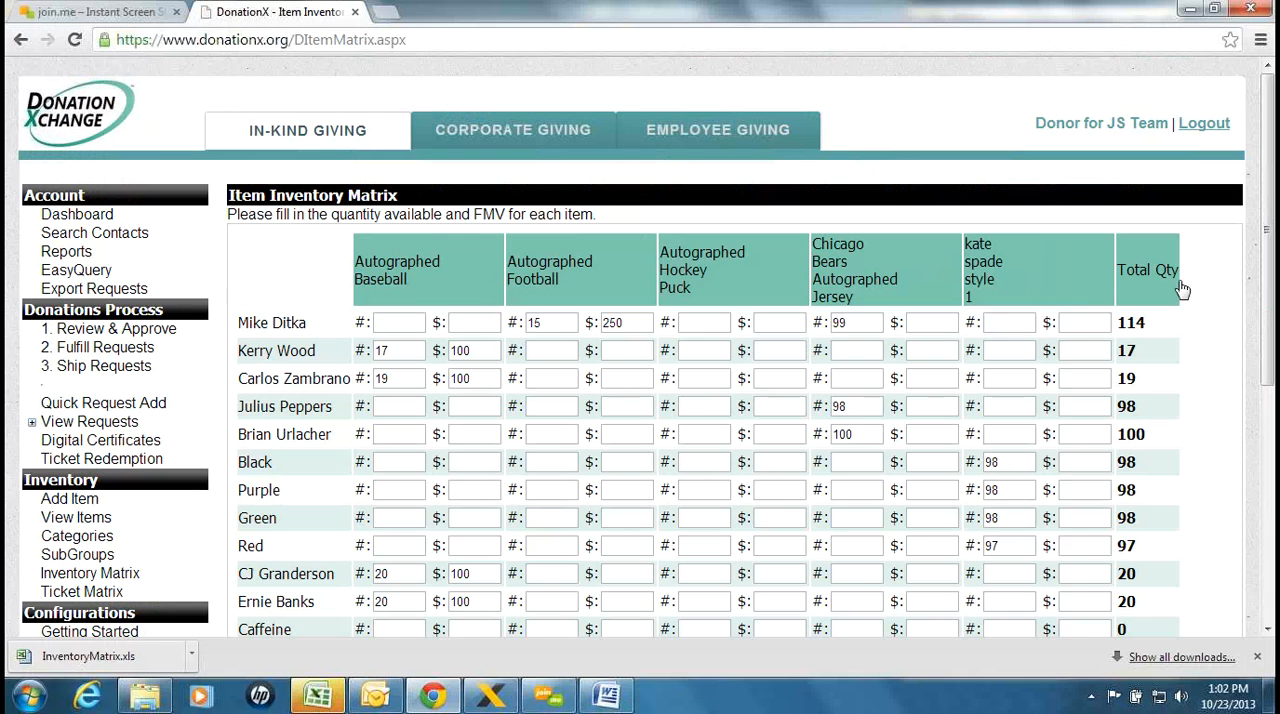
left_click_drag(1268, 215, 1272, 532)
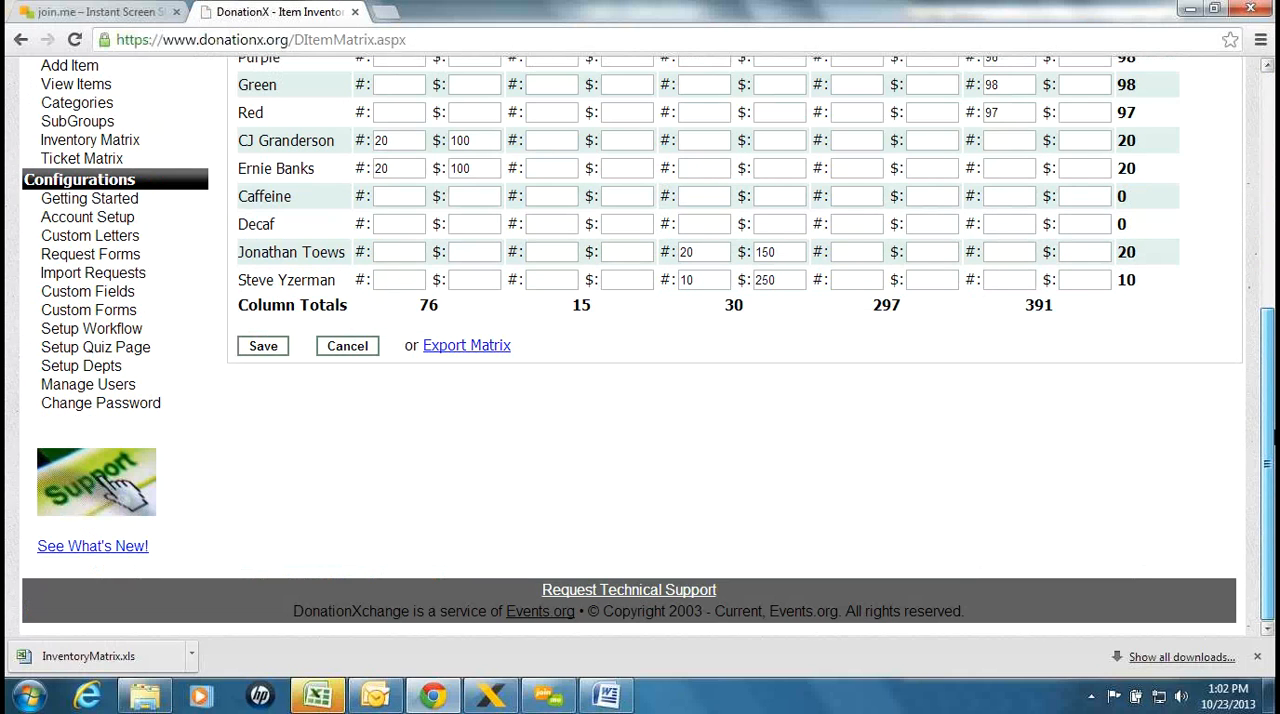
scroll(771, 420, "up", 1)
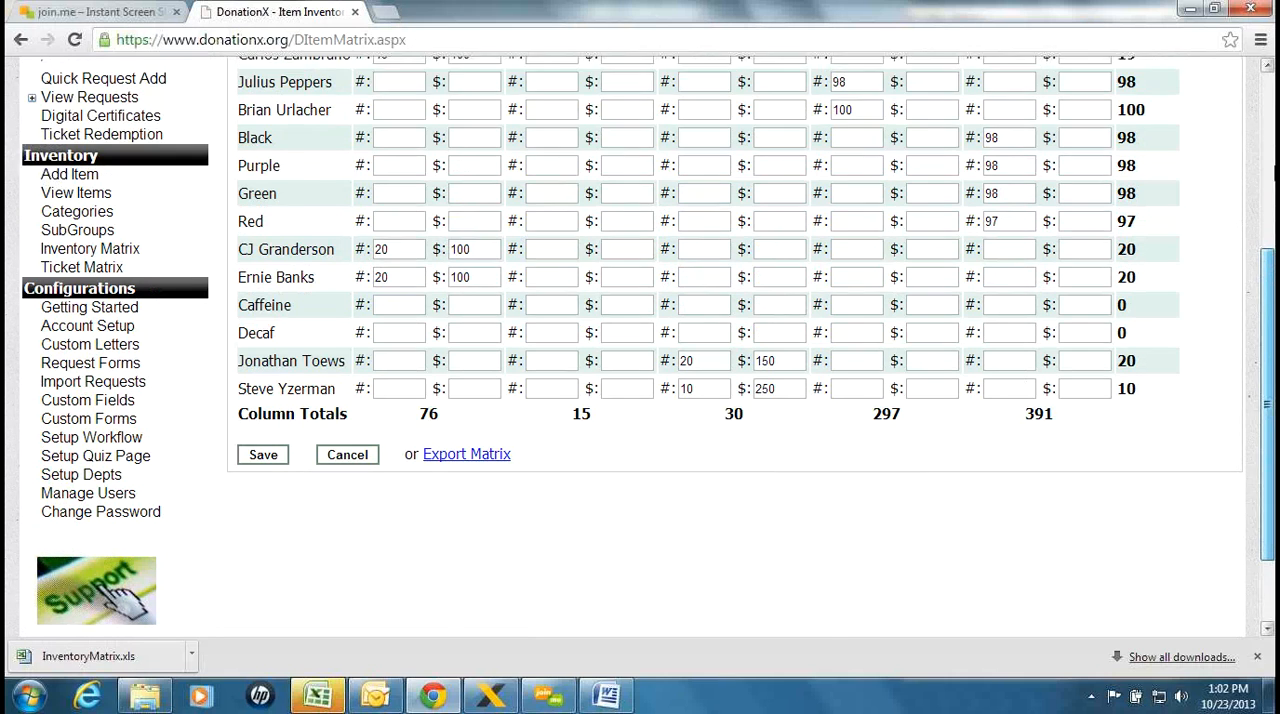
left_click_drag(1274, 172, 1264, 180)
left_click_drag(1268, 240, 1272, 612)
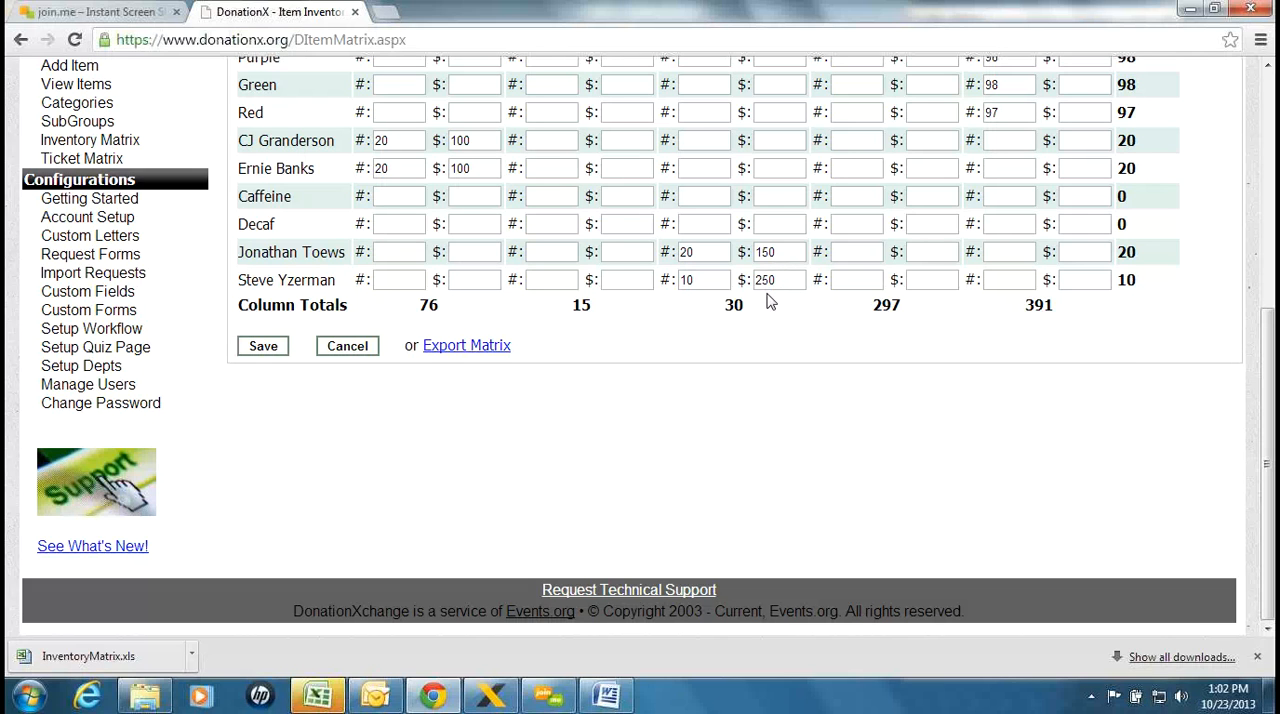
left_click_drag(1265, 422, 1265, 281)
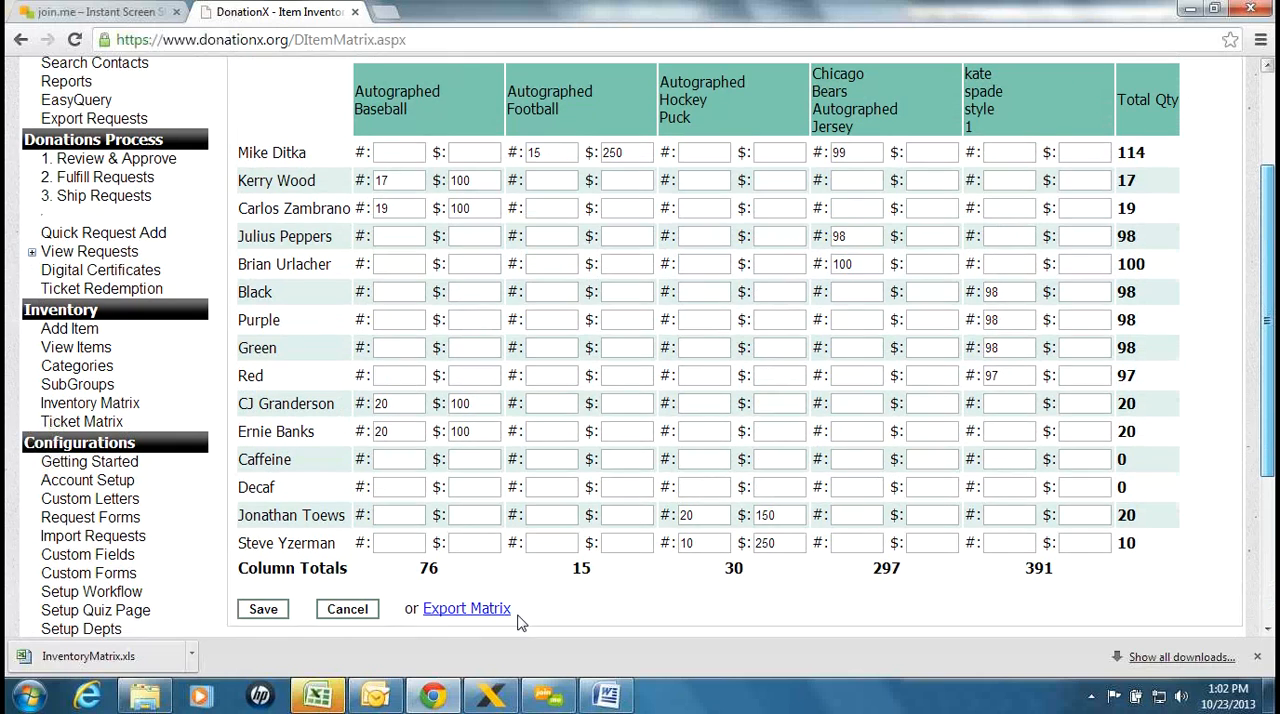
left_click(452, 611)
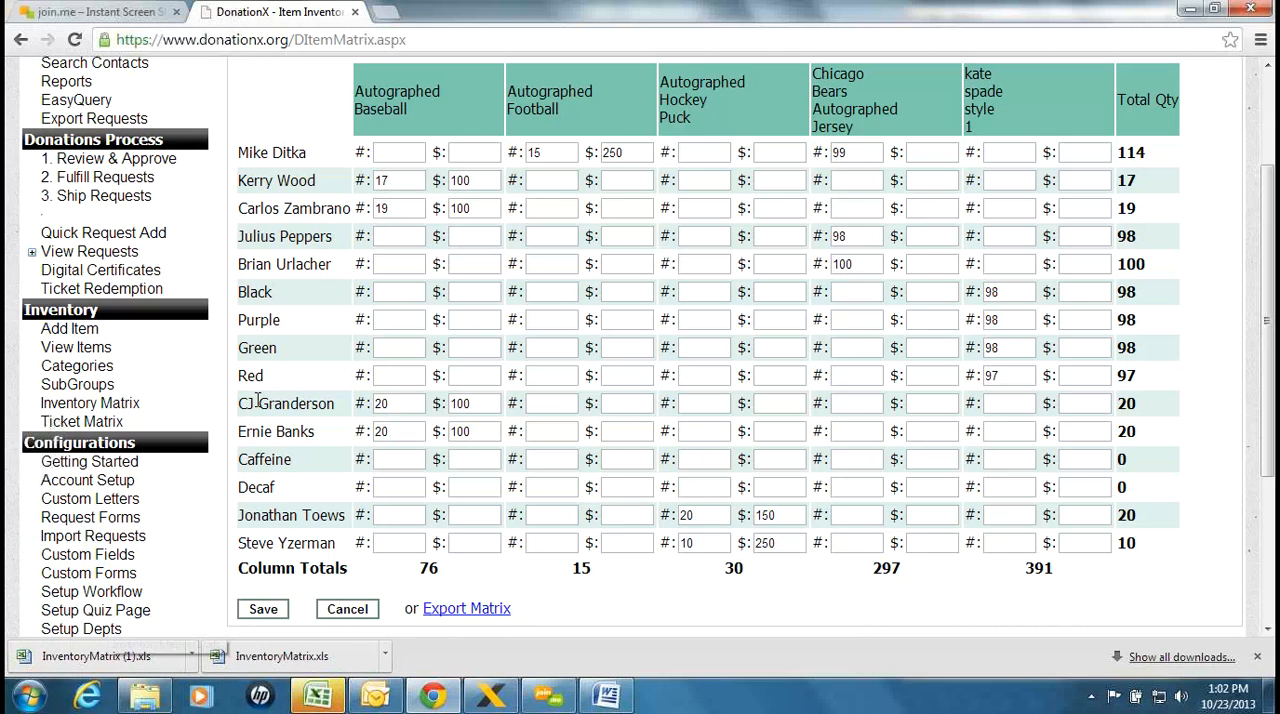
Open a blank inventory item form and review the available item types without changing the selection
left_click(69, 334)
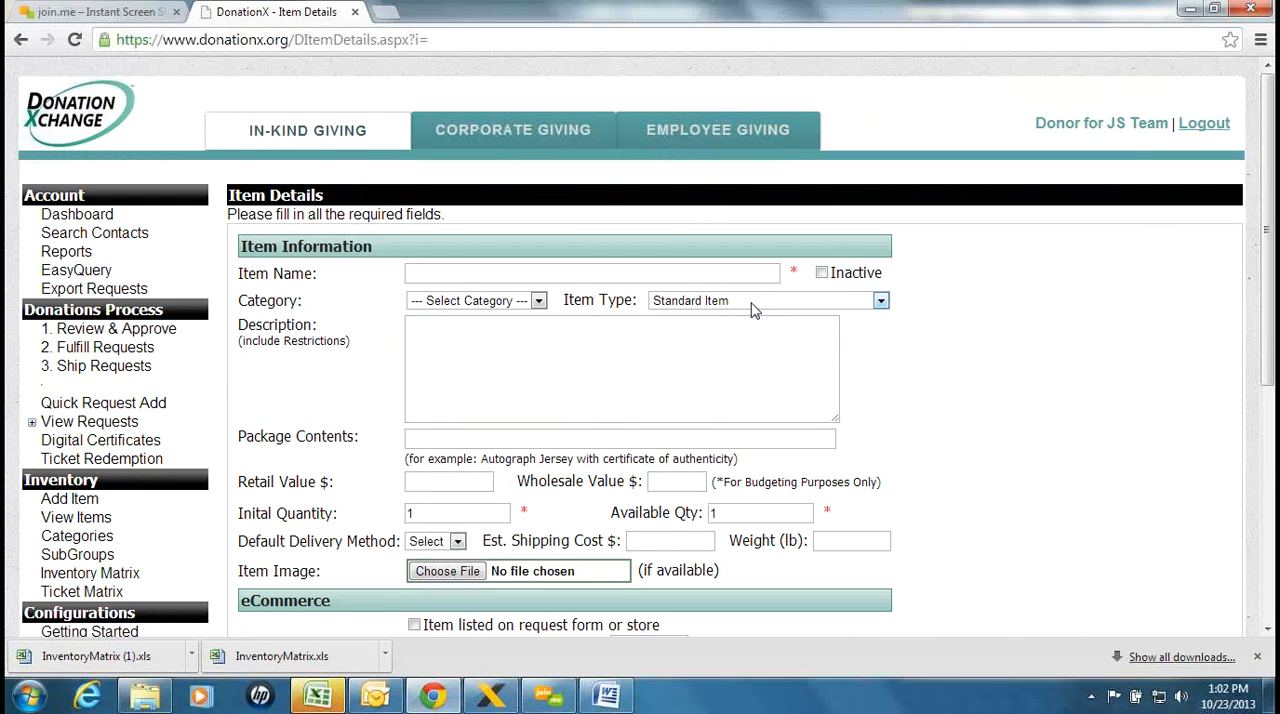
left_click(752, 302)
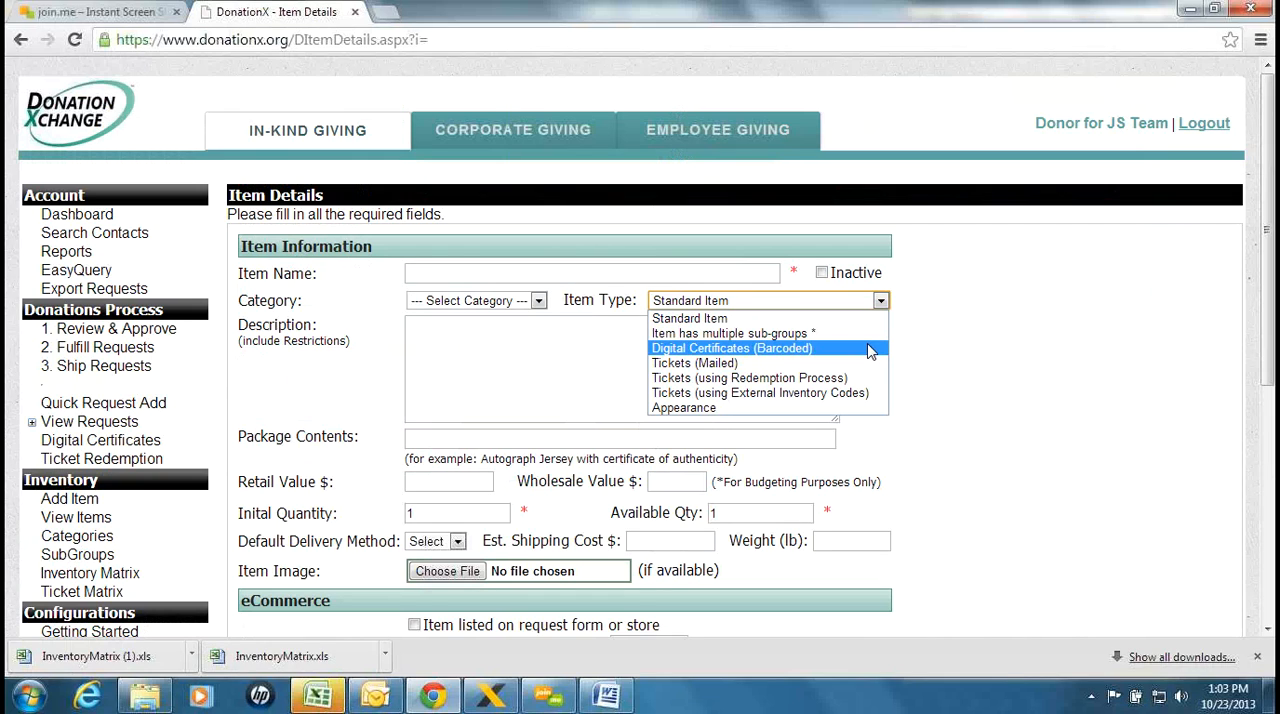
left_click(957, 337)
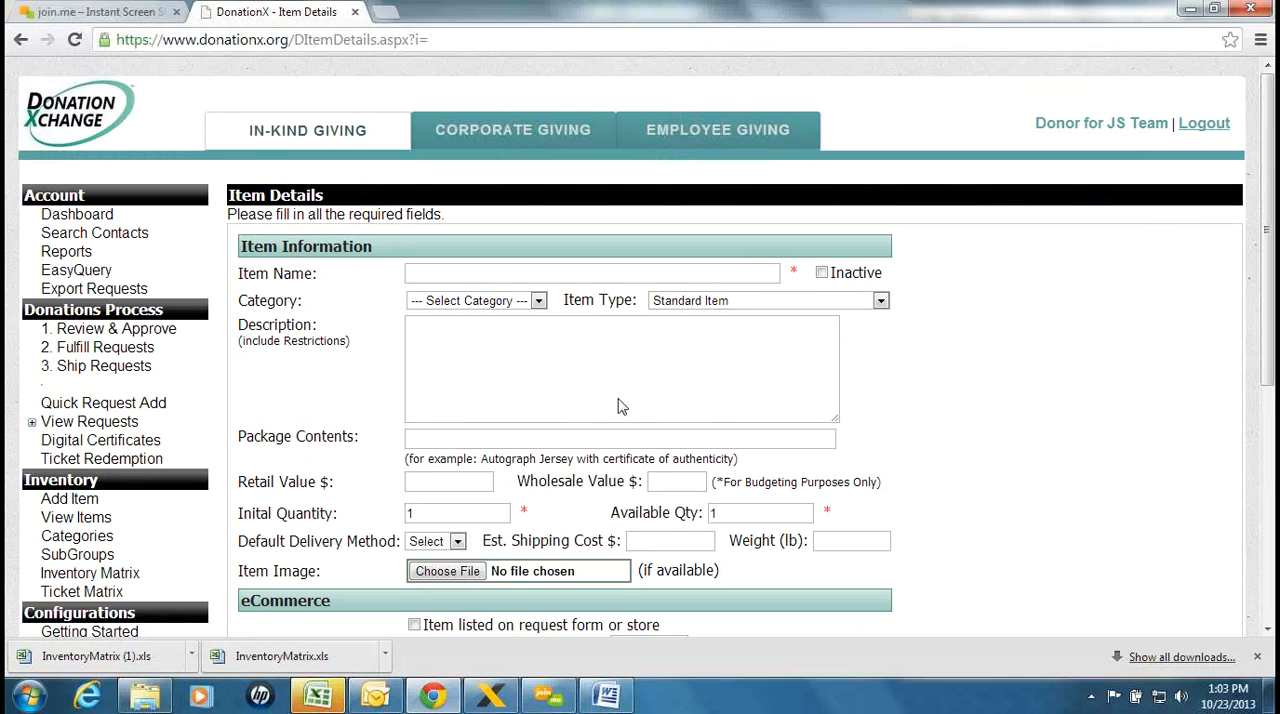